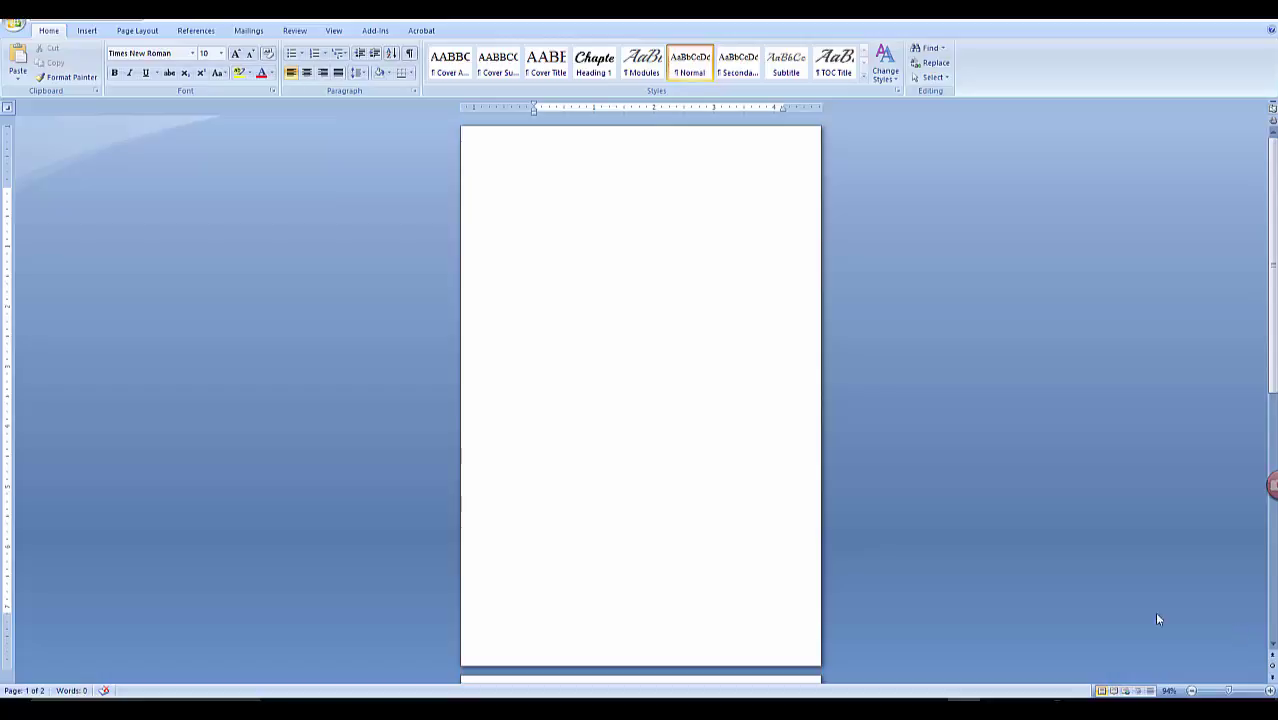
Step: Switch to the Water Signs excerpts.docx document and copy its entire contents
mouse_move(716, 690)
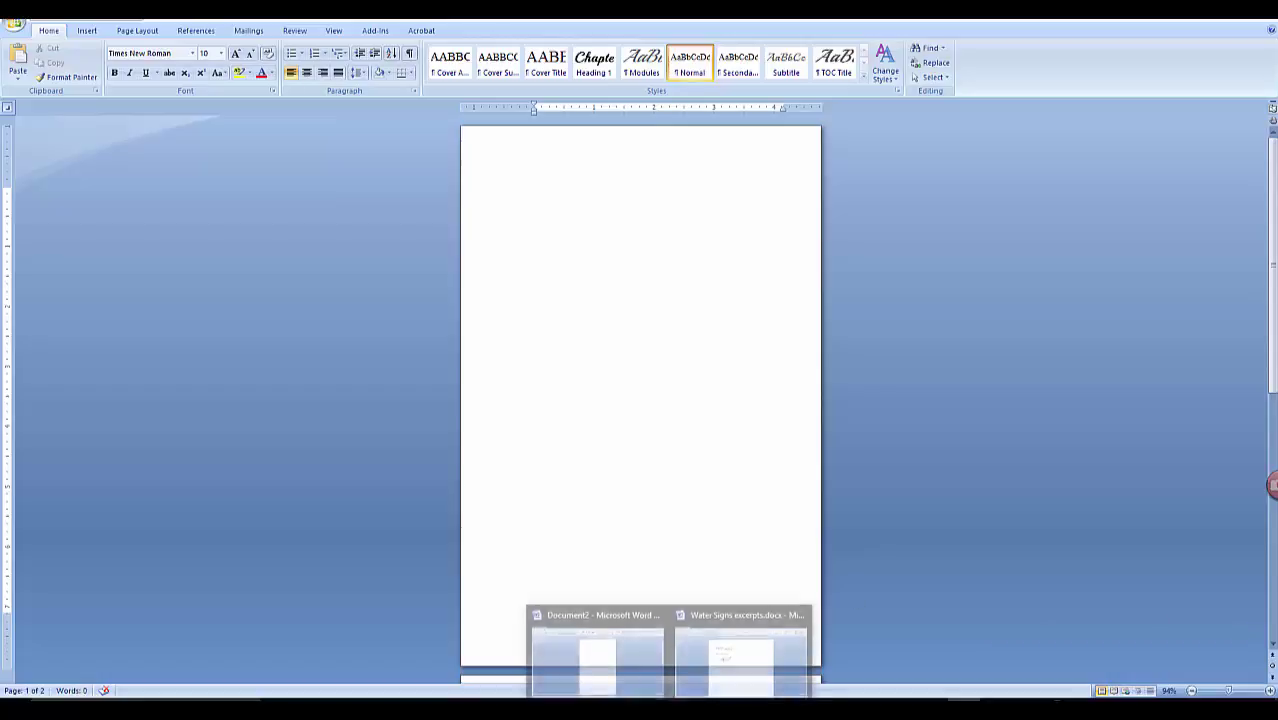
left_click(747, 666)
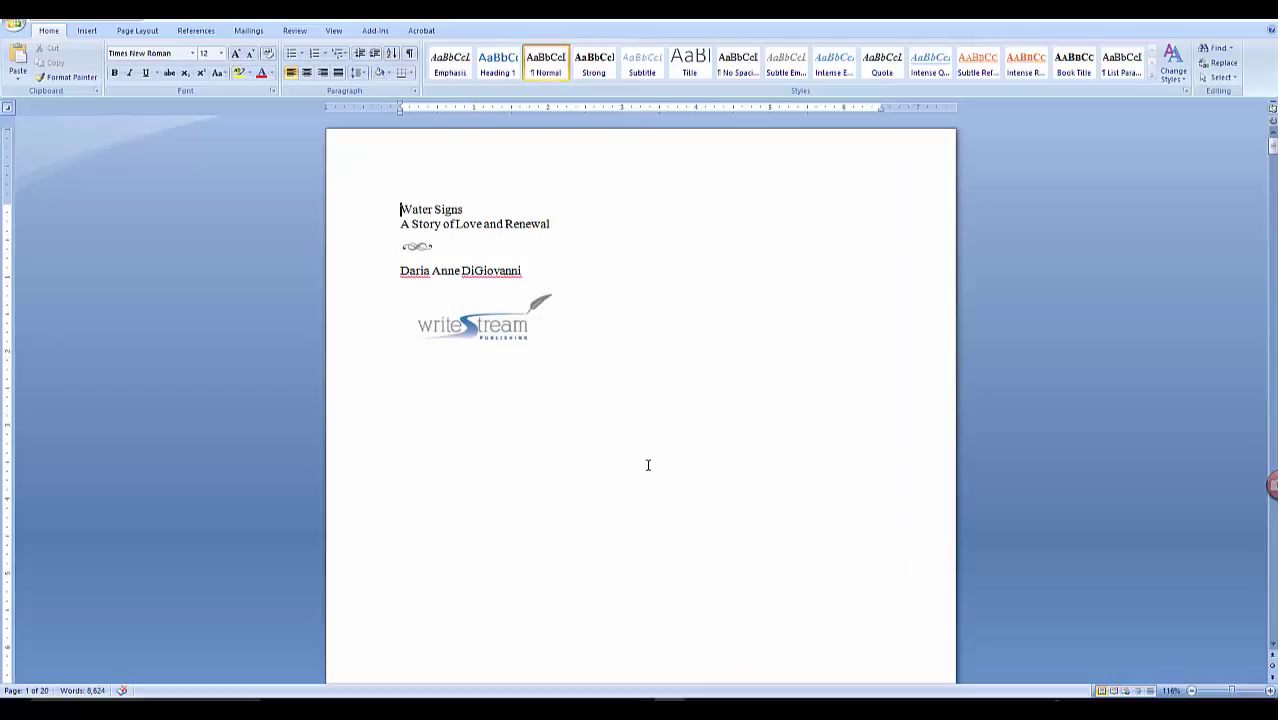
scroll(650, 468, "down", 20)
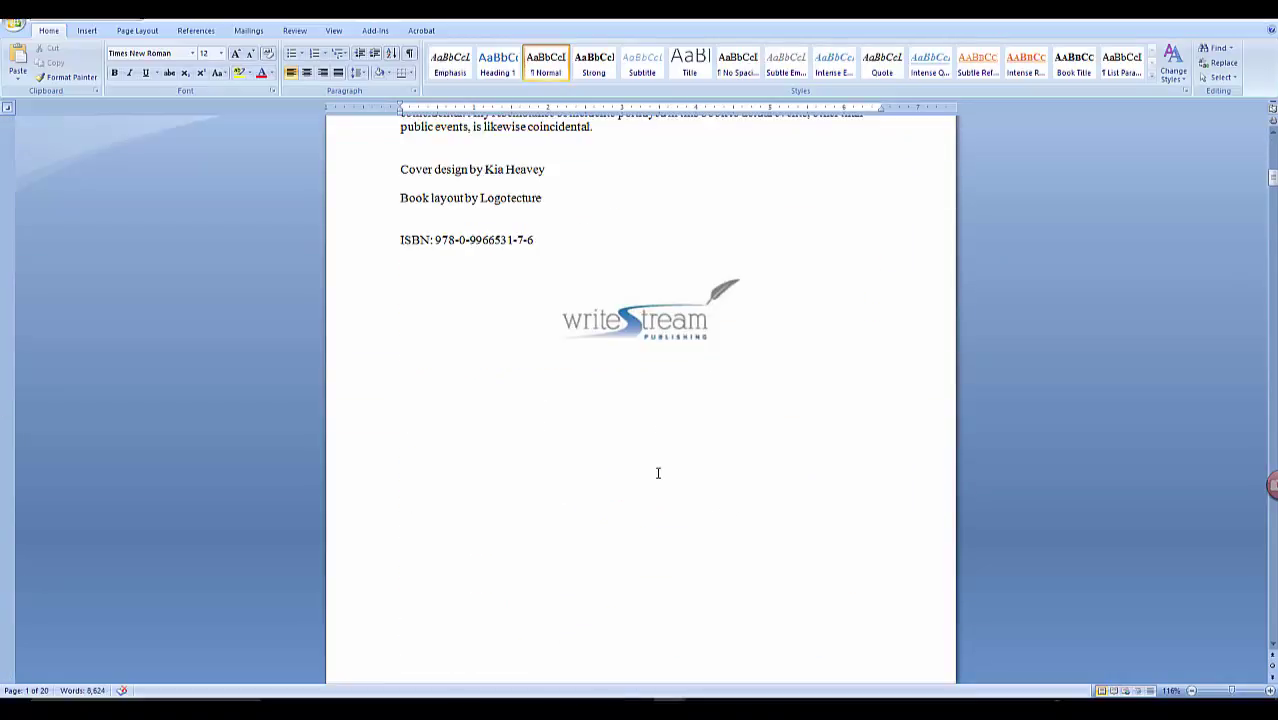
scroll(658, 471, "up", 10)
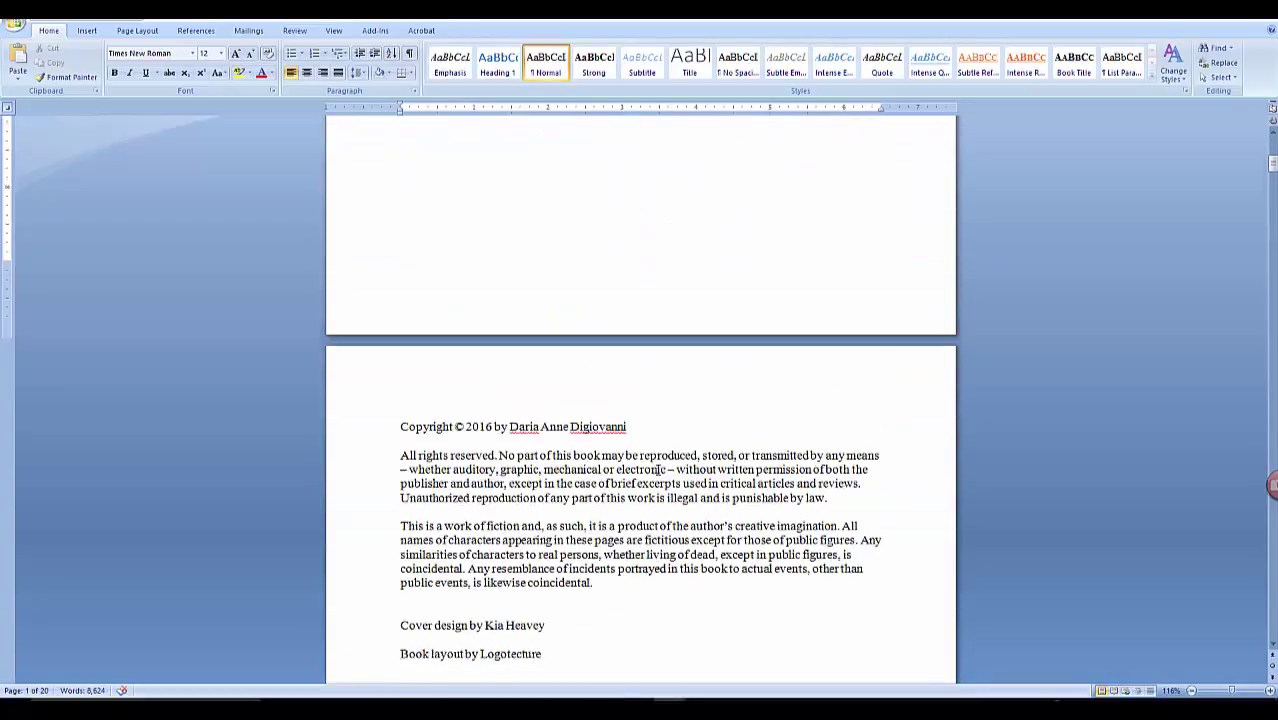
scroll(658, 470, "up", 5)
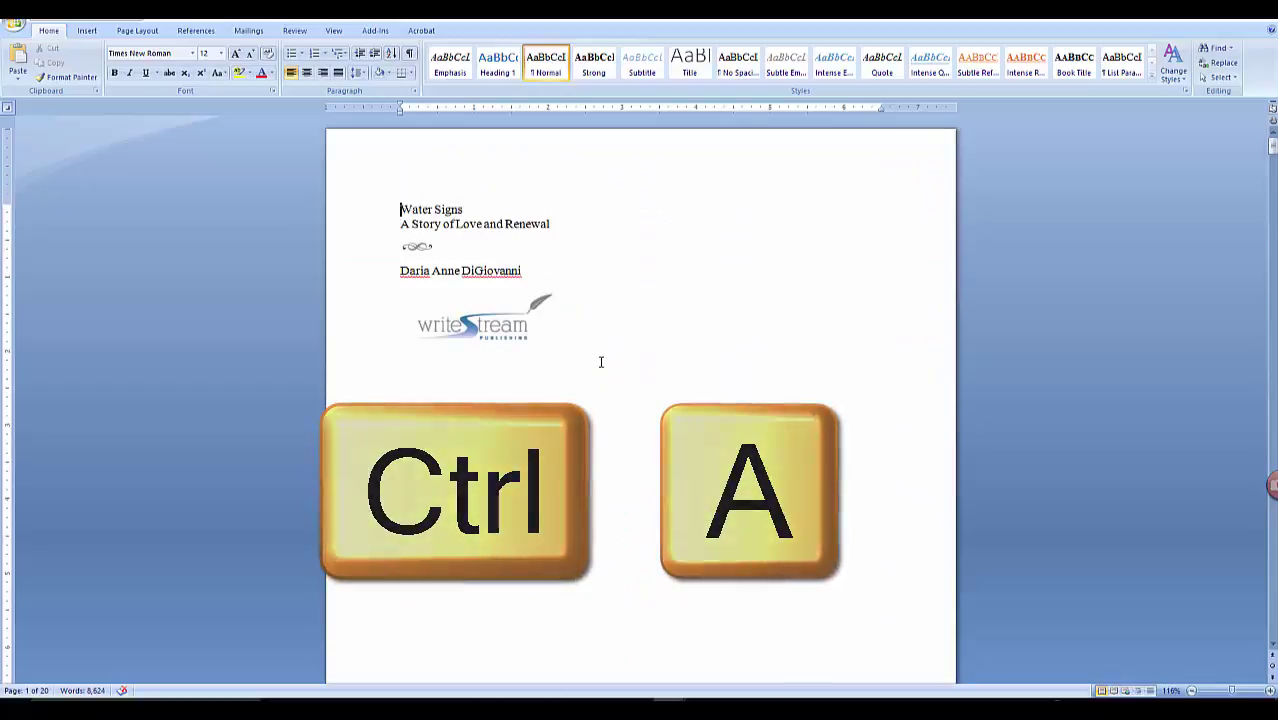
key("ctrl+a")
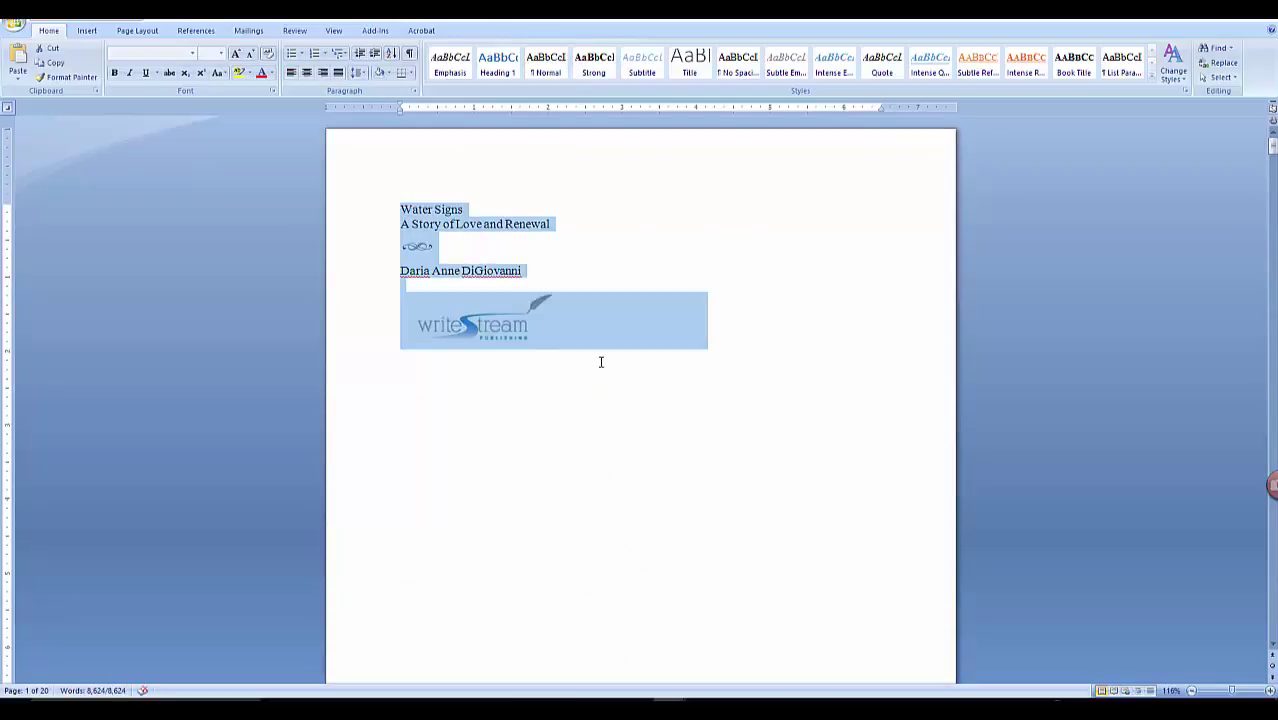
key("ctrl+c")
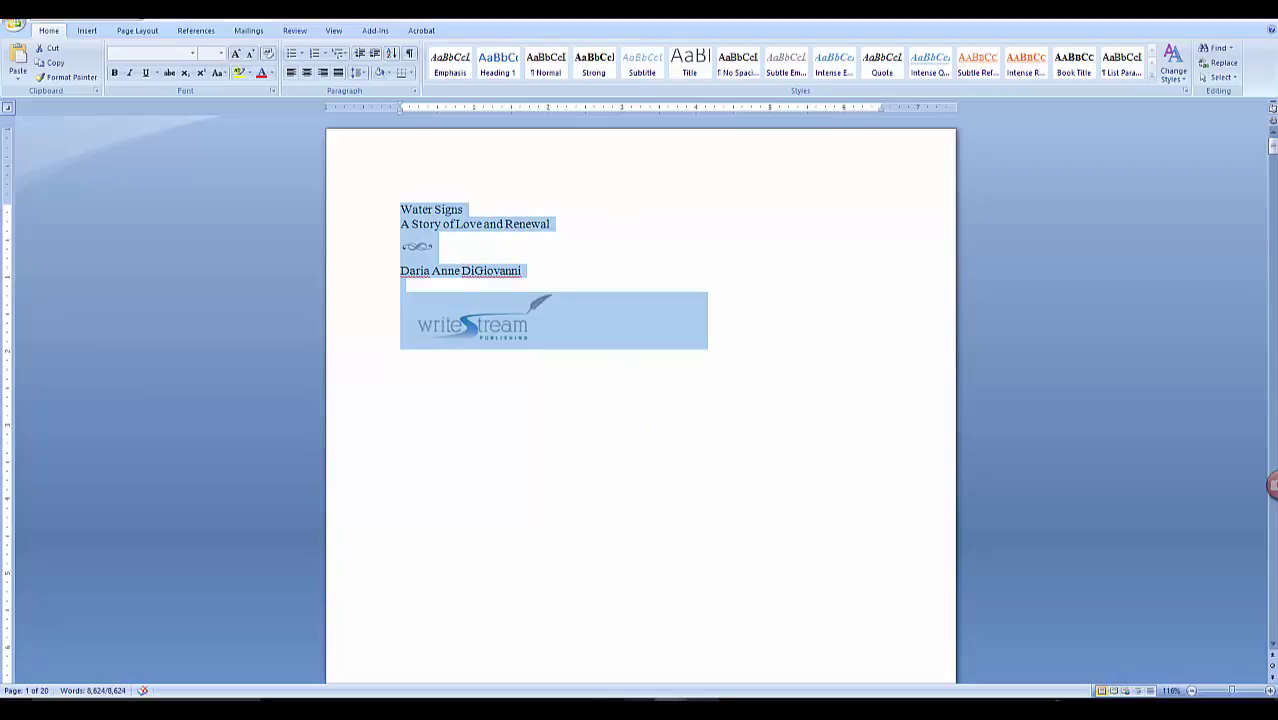
Step: Paste the copied manuscript into the blank Document2 template and return to the beginning of the document
left_click(668, 708)
left_click(625, 658)
key("ctrl+v")
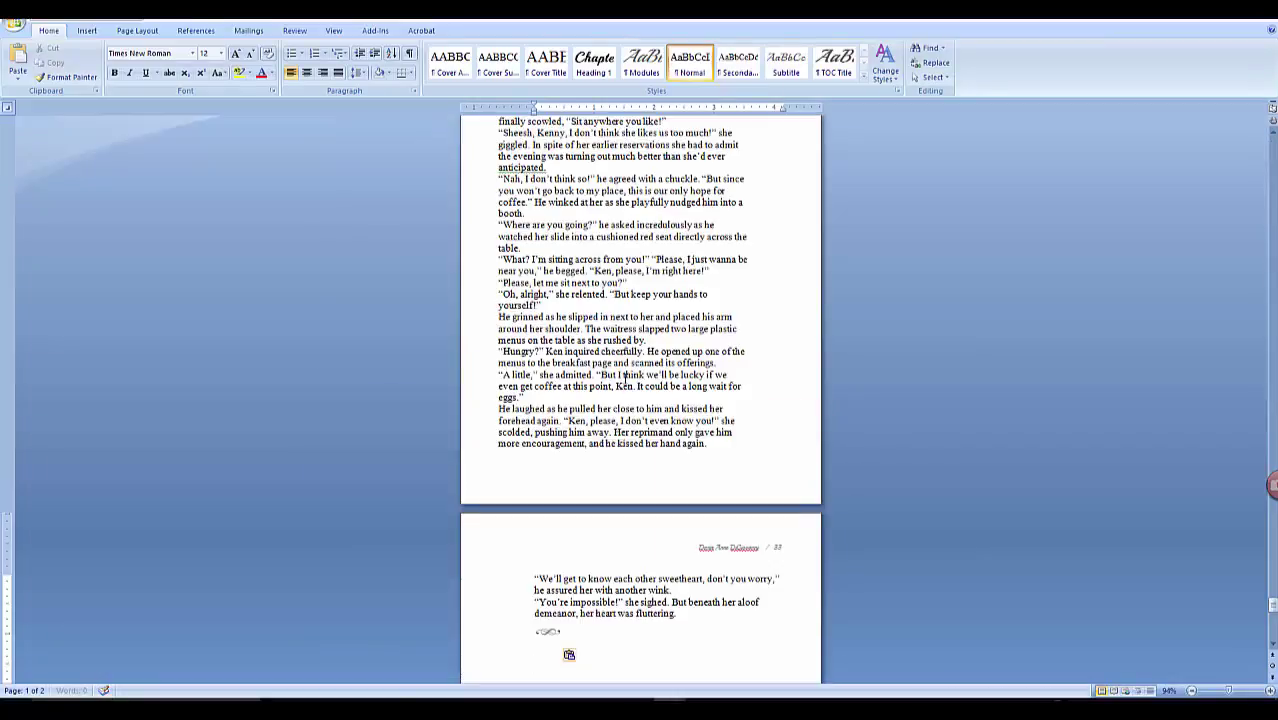
key("ctrl+Home")
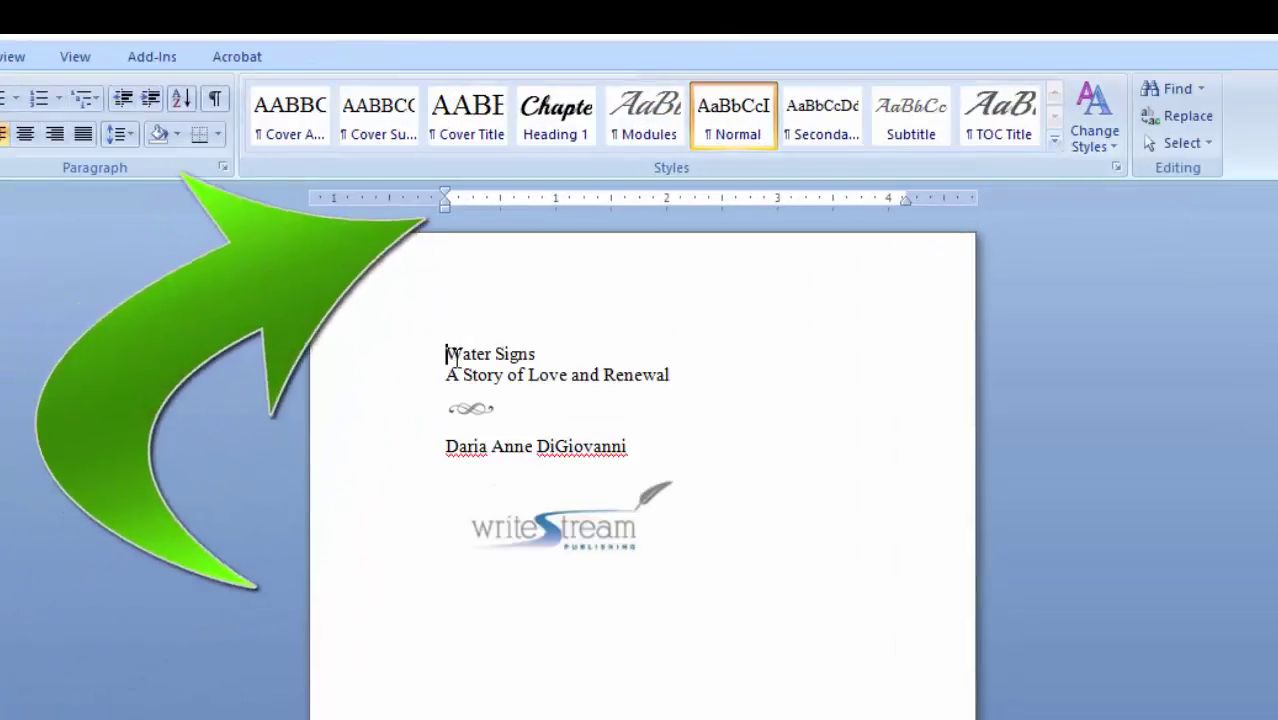
Step: Apply the Cover Title style to "Water Signs" and the cover subtitle style to "A Story of Love and Renewal"
left_click(477, 108)
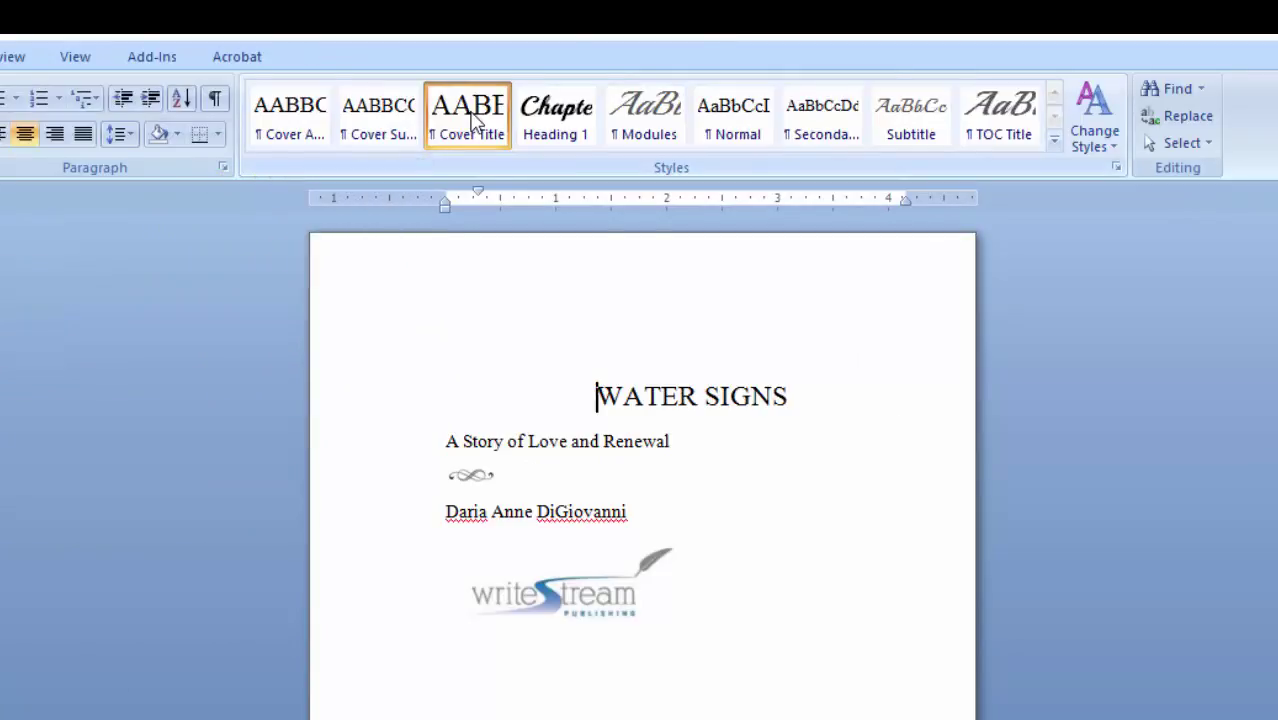
left_click(436, 453)
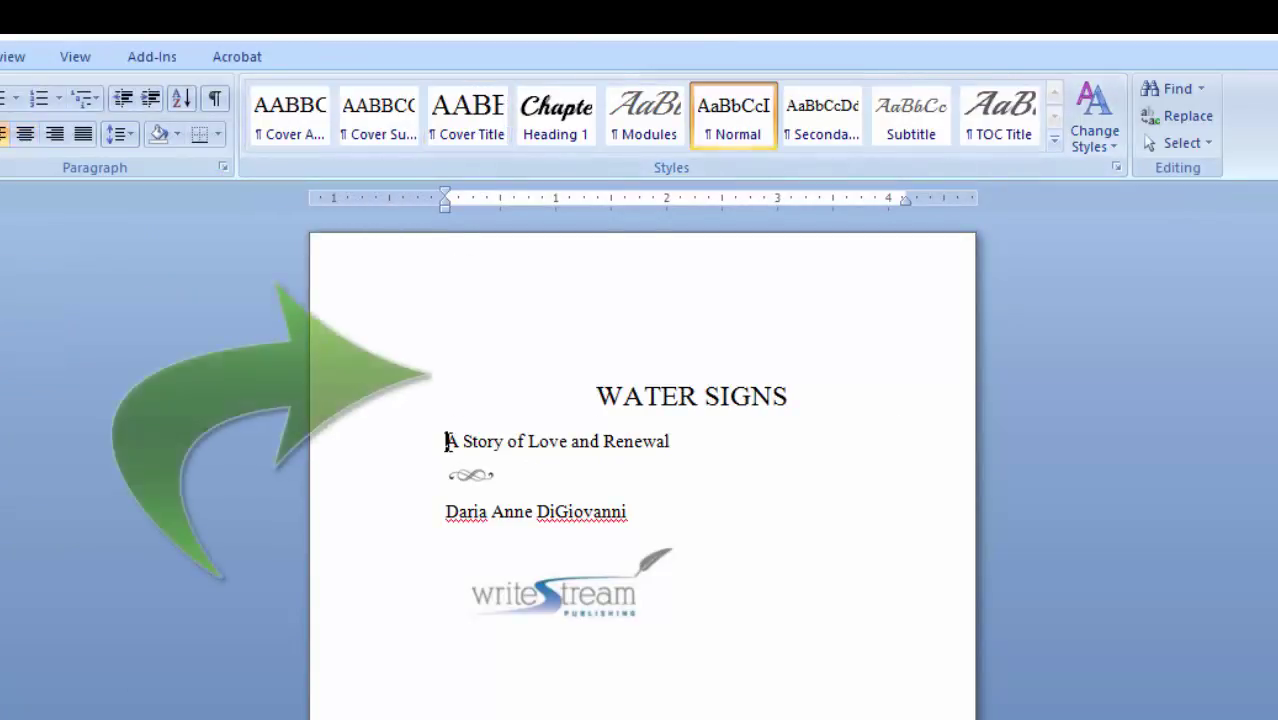
left_click(372, 122)
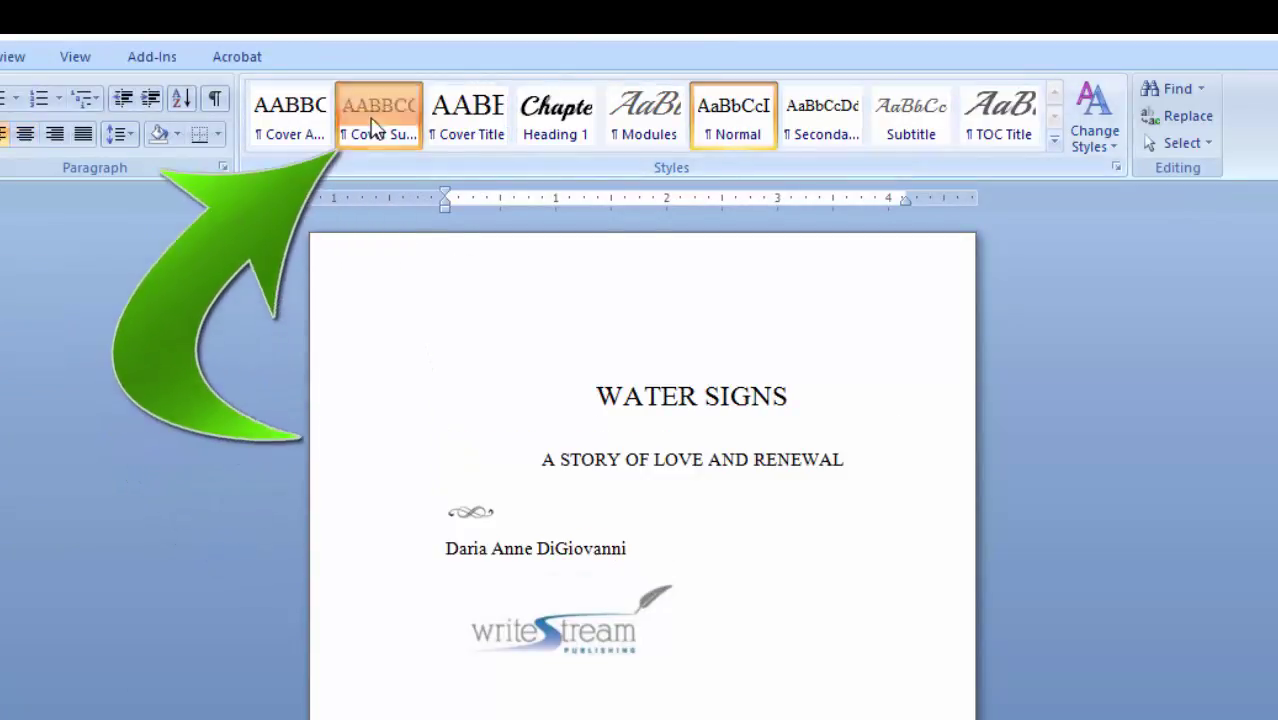
Step: Center the ornament below the subtitle and apply the cover author style to the author's name
left_click(463, 516)
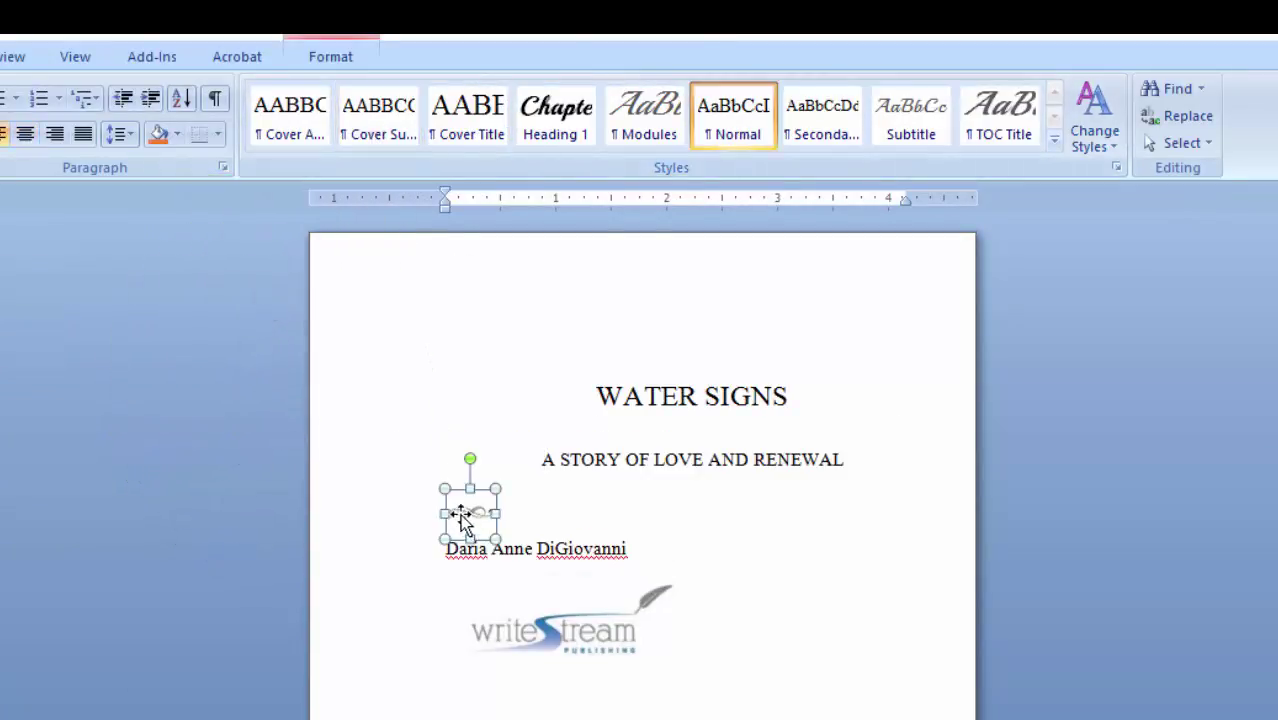
left_click(27, 134)
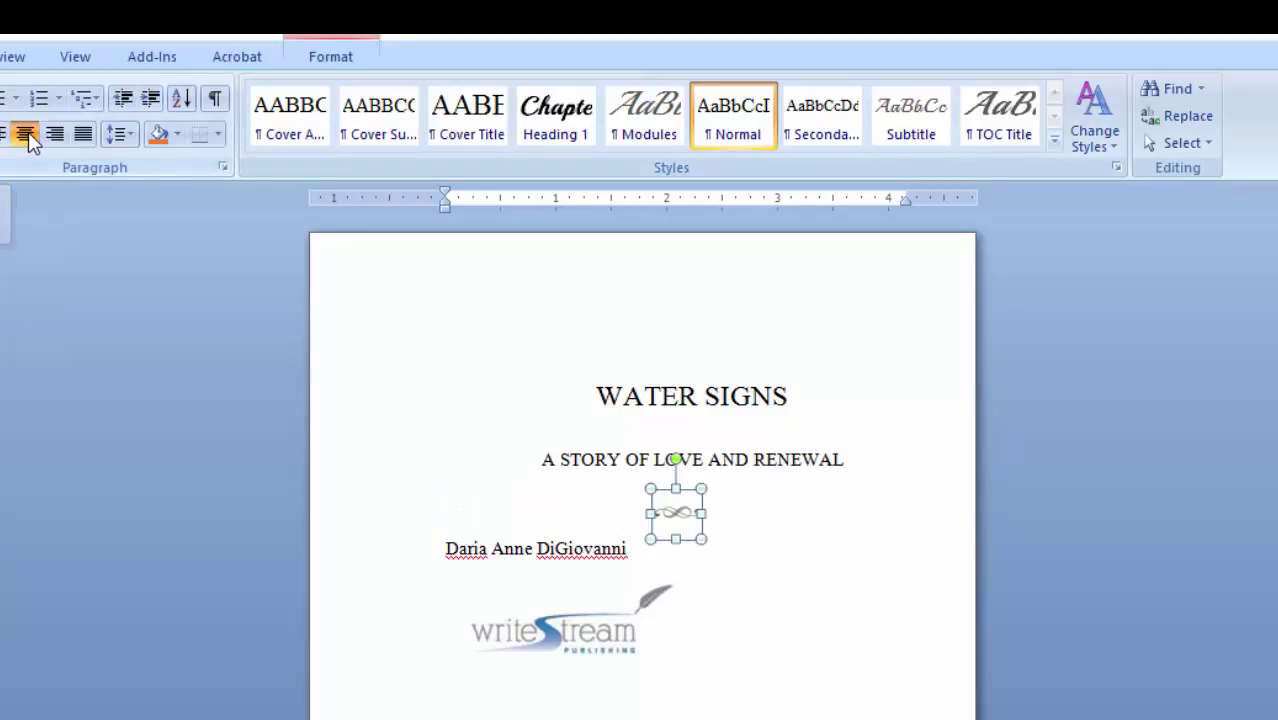
left_click(446, 554)
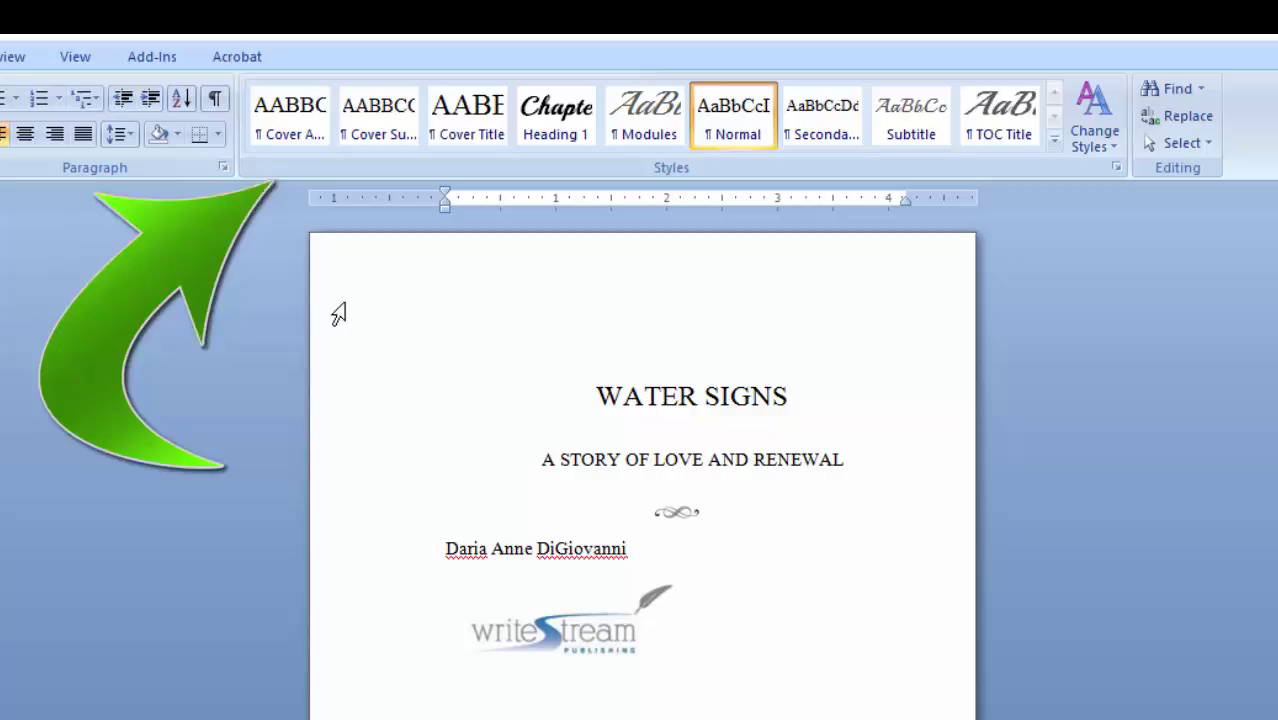
left_click(287, 125)
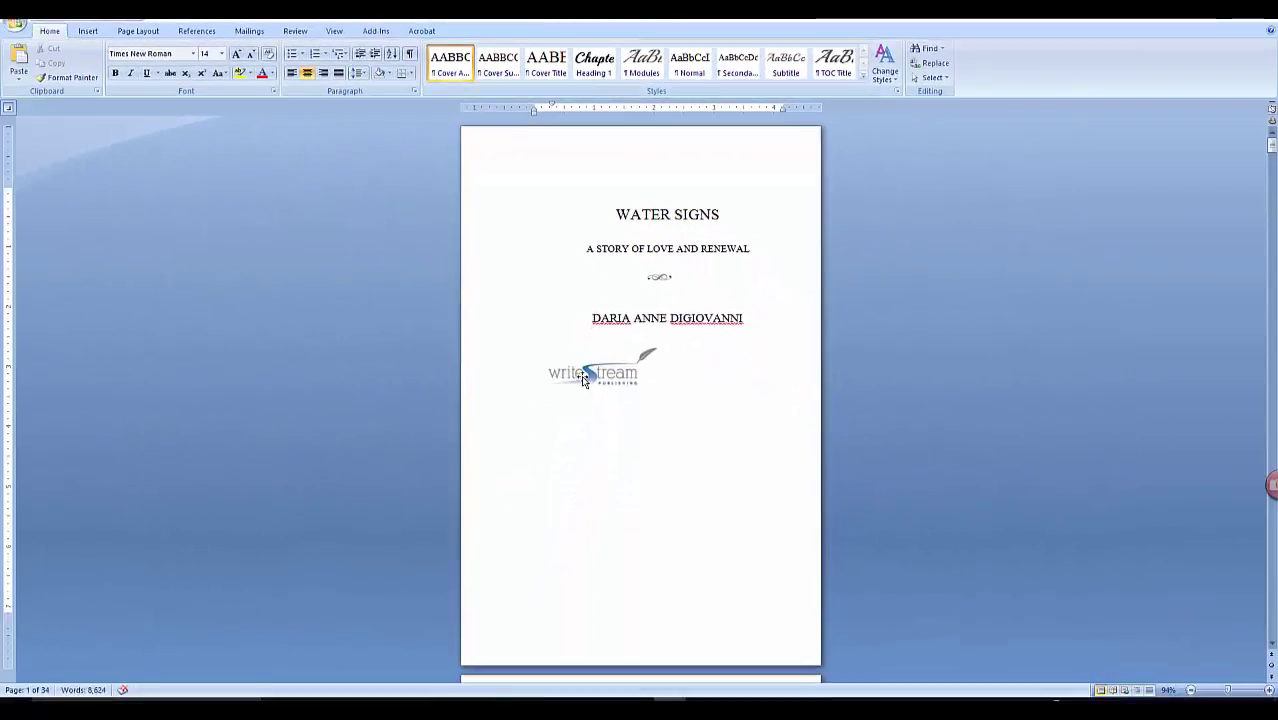
Step: Center the WriteStream logo on the title page and show the formatting marks
left_click(585, 380)
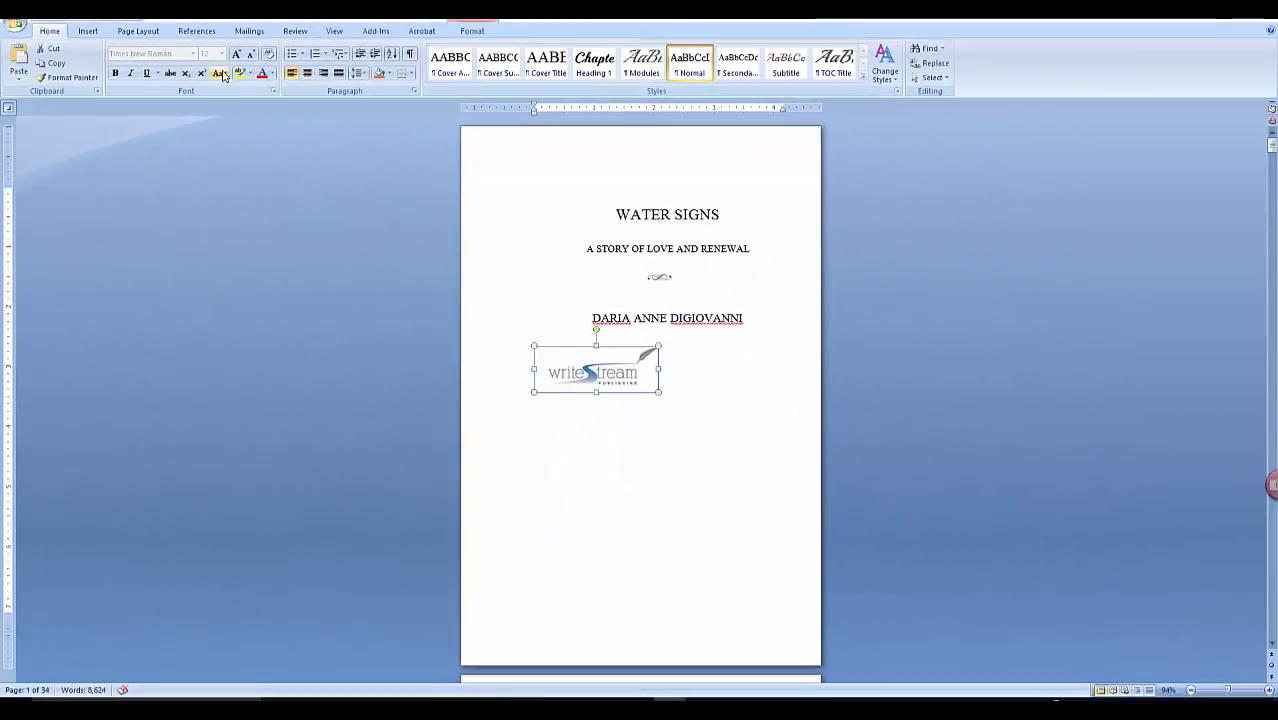
left_click(307, 73)
key("ctrl+shift+8")
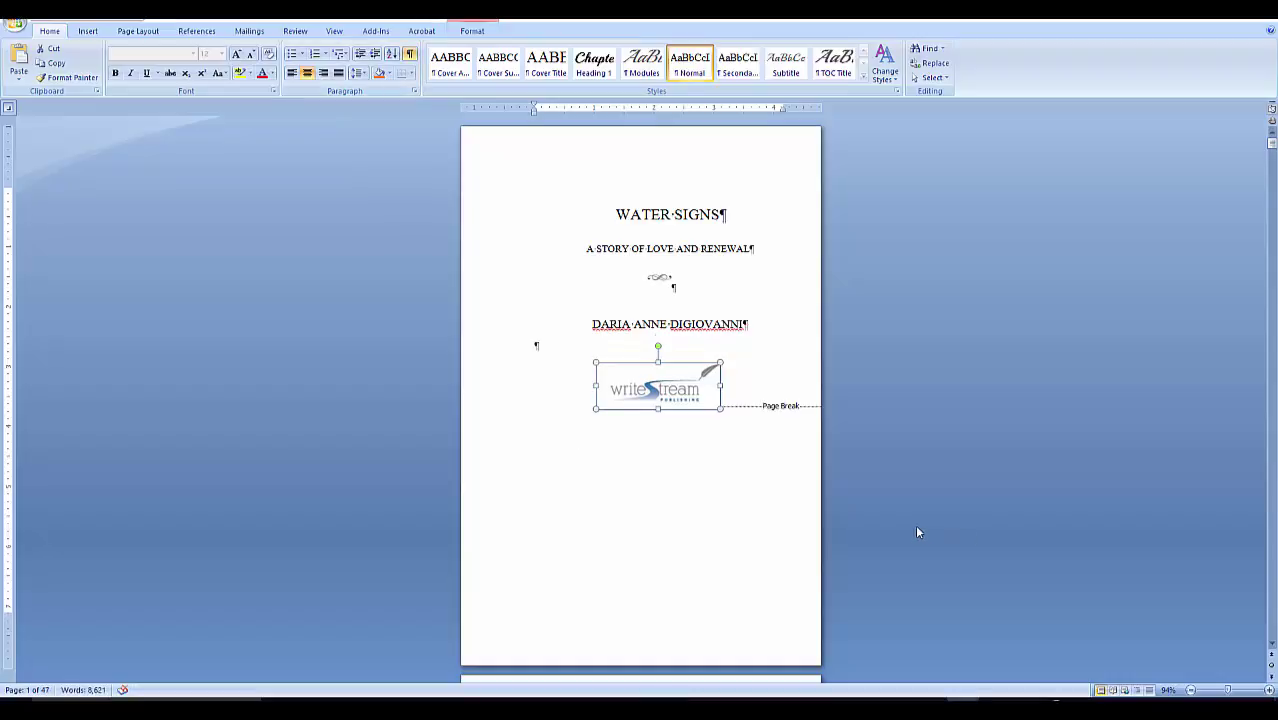
Step: Delete the three empty paragraphs between the text blocks on the copyright page
scroll(790, 545, "down", 10)
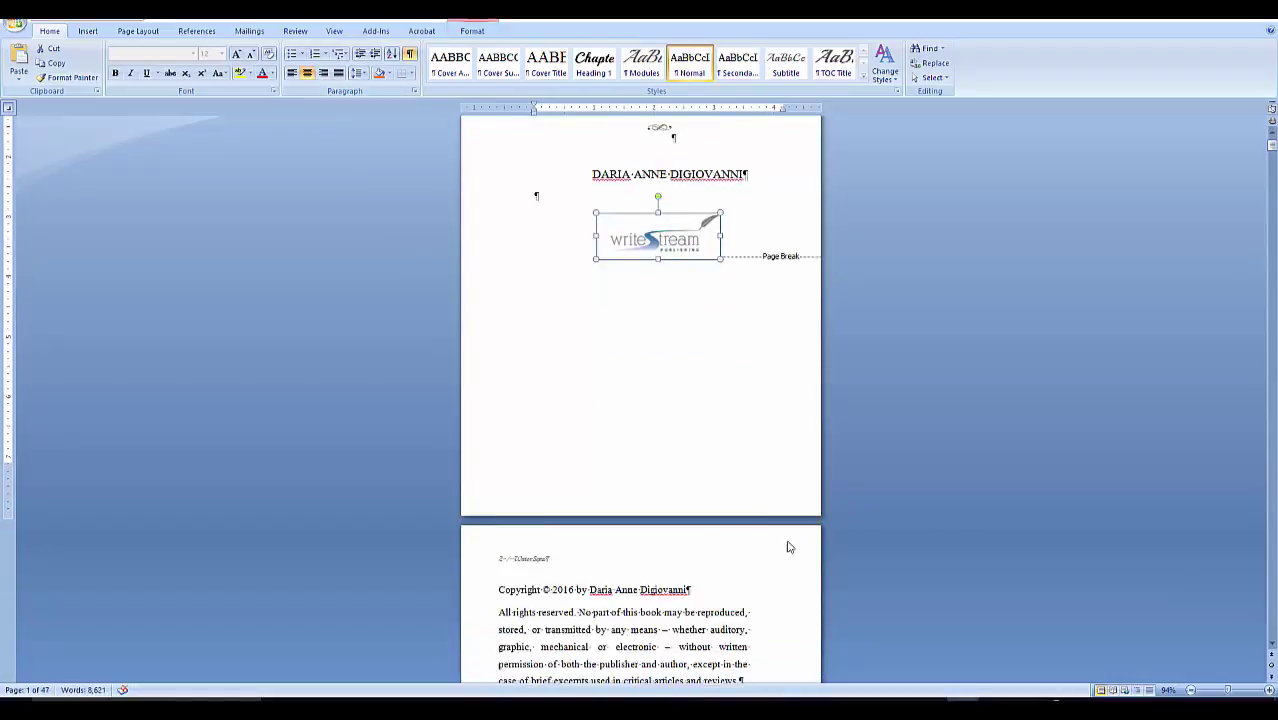
scroll(784, 538, "down", 3)
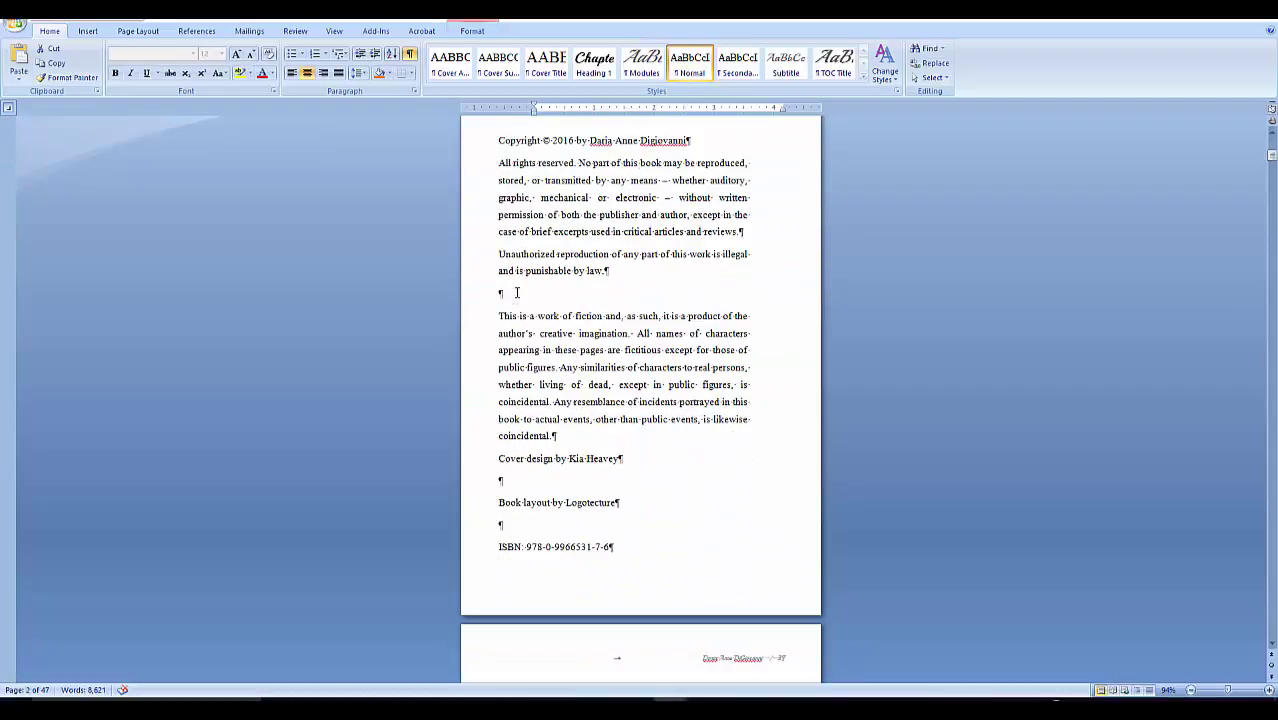
left_click(514, 293)
key("Delete")
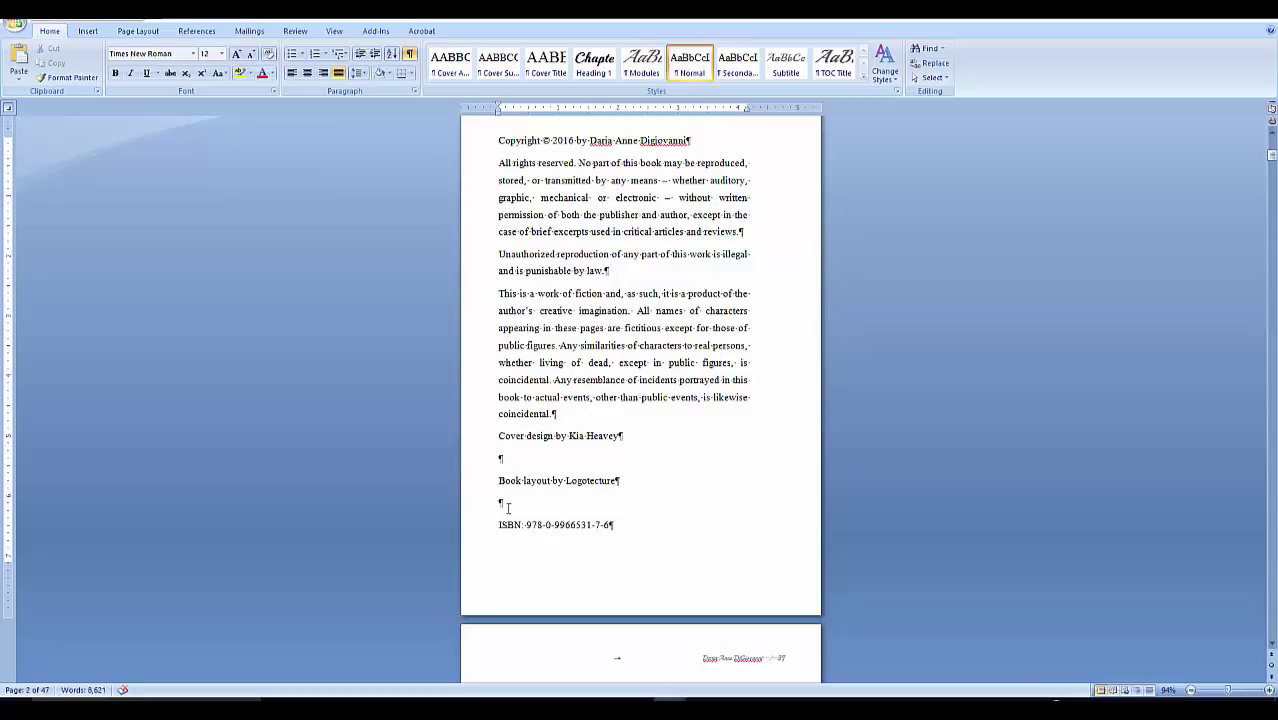
left_click(513, 502)
key("Delete")
scroll(790, 563, "down", 2)
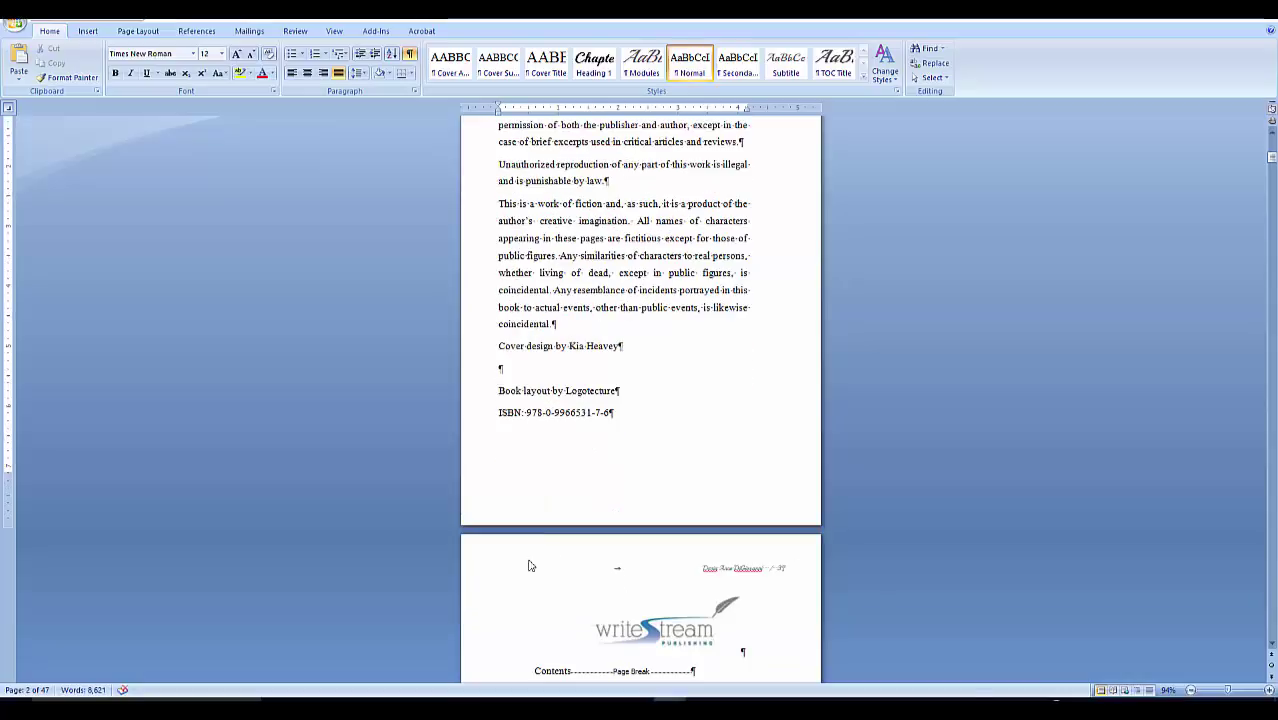
left_click(511, 368)
key("Delete")
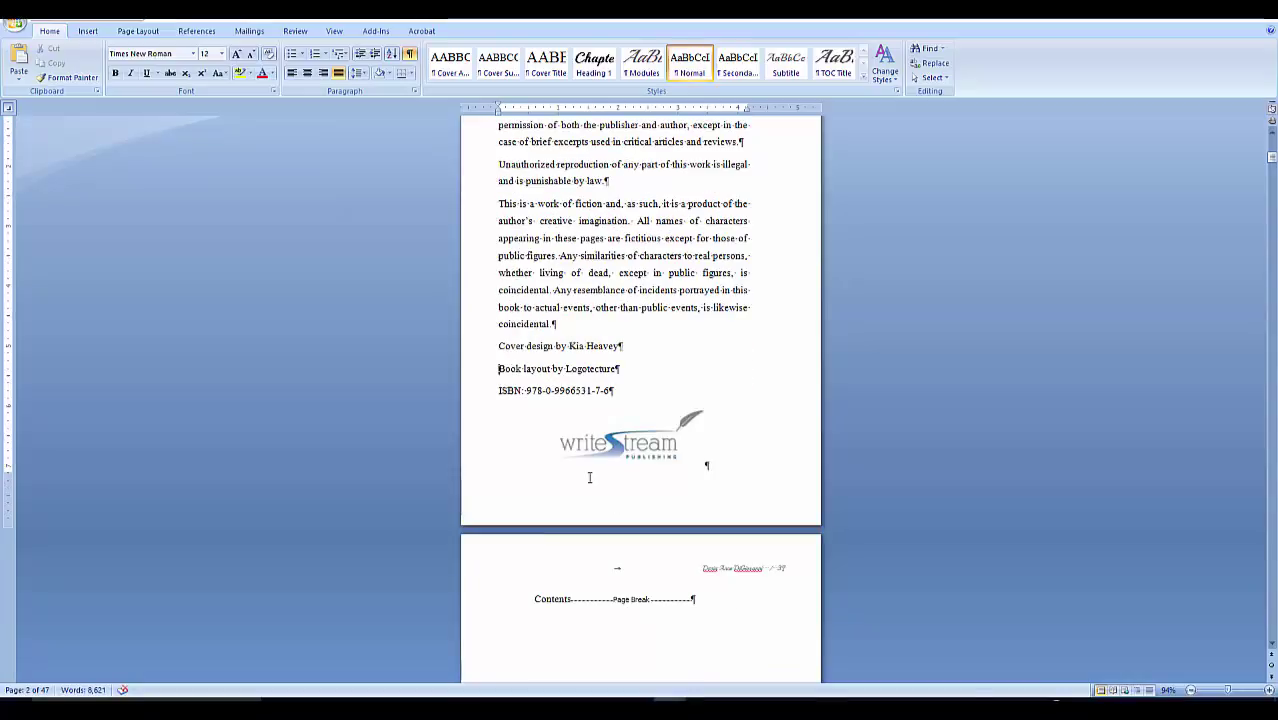
Step: Format the "Contents" heading after the copyright page with the TOC Title style
left_click(722, 470)
key("Delete")
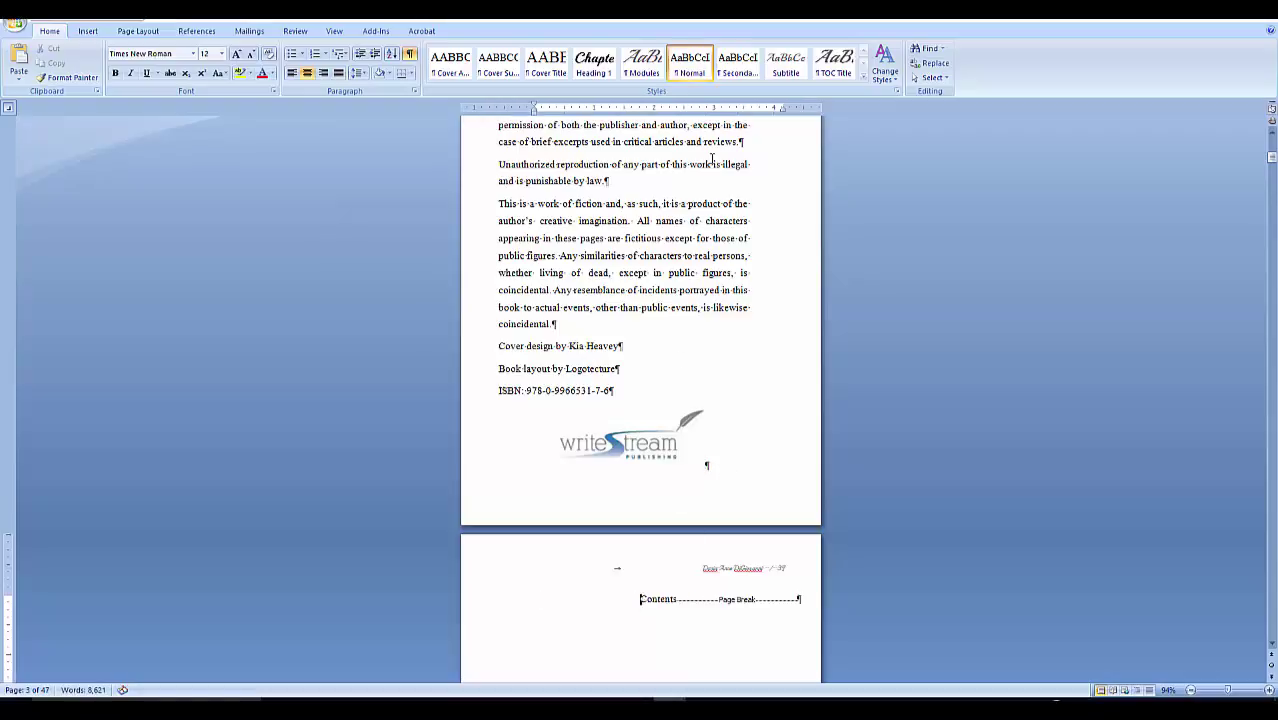
left_click(836, 62)
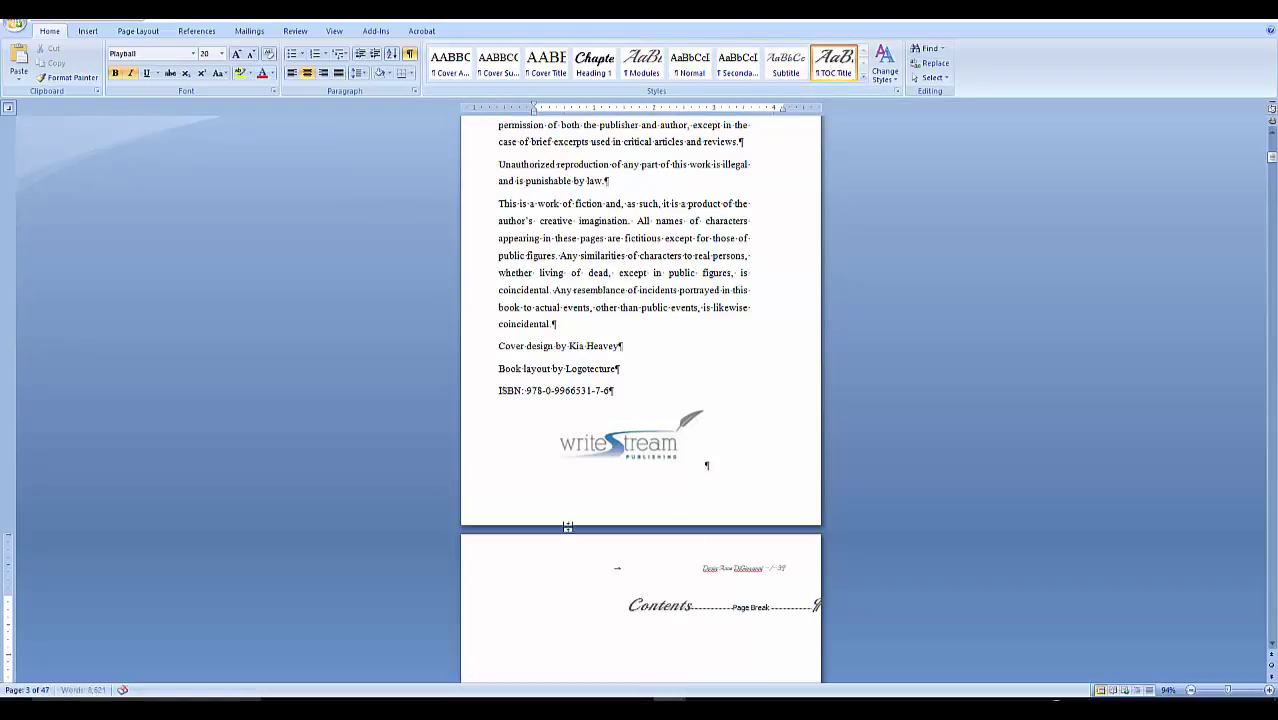
Step: Apply the Modules style to the "Foreword" heading on page 4
scroll(553, 559, "down", 1)
scroll(553, 559, "down", 10)
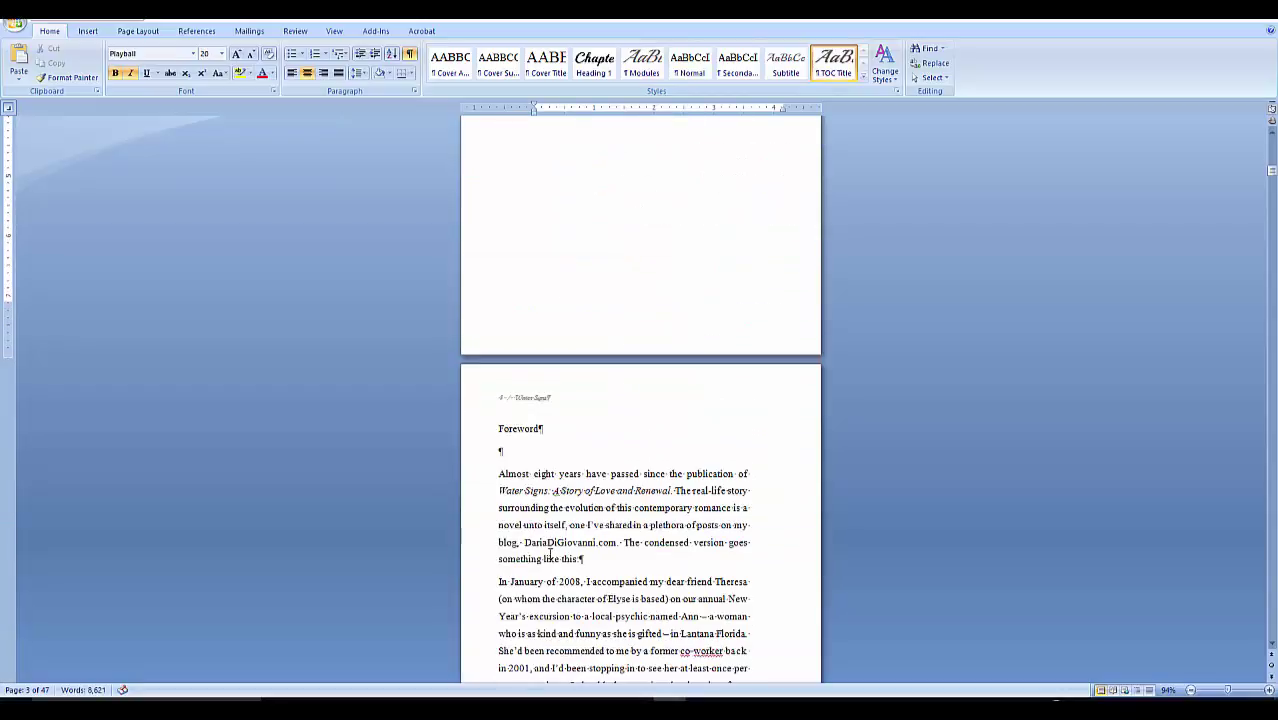
left_click(643, 62)
Step: Apply the Secondary style to the Foreword paragraph starting "In January of 2008"
scroll(532, 504, "down", 4)
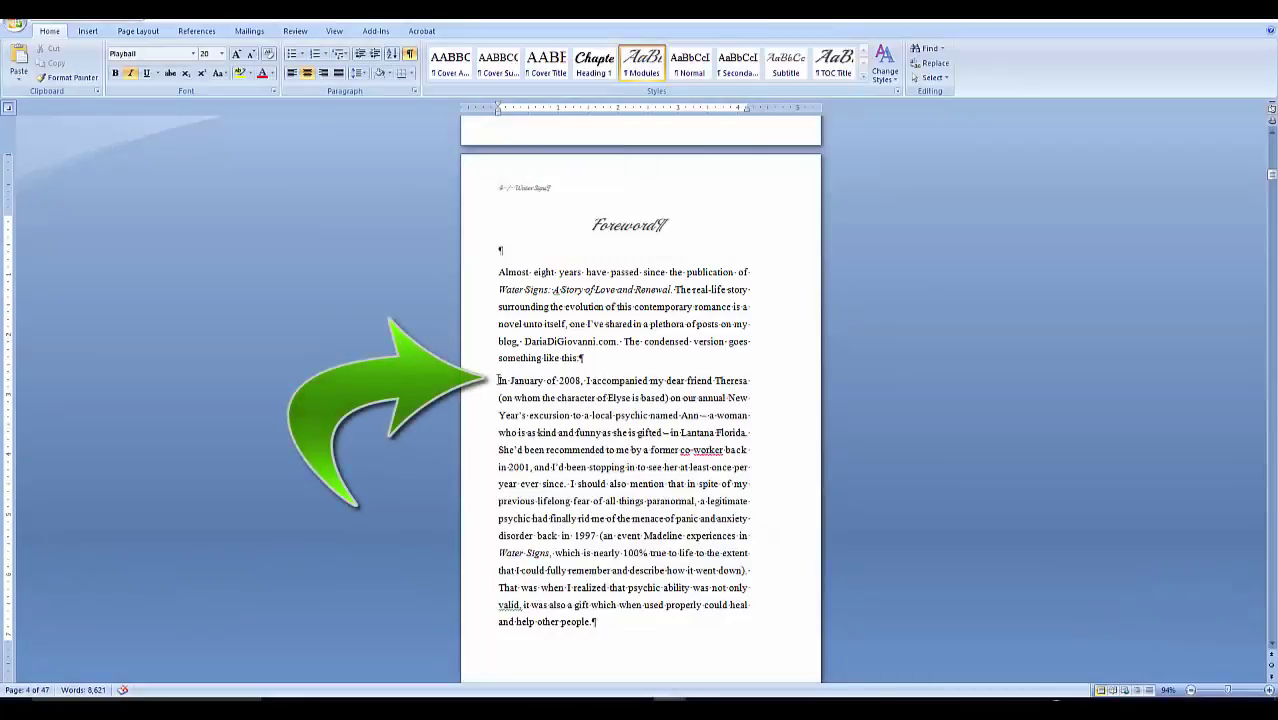
left_click(497, 380)
left_click(738, 62)
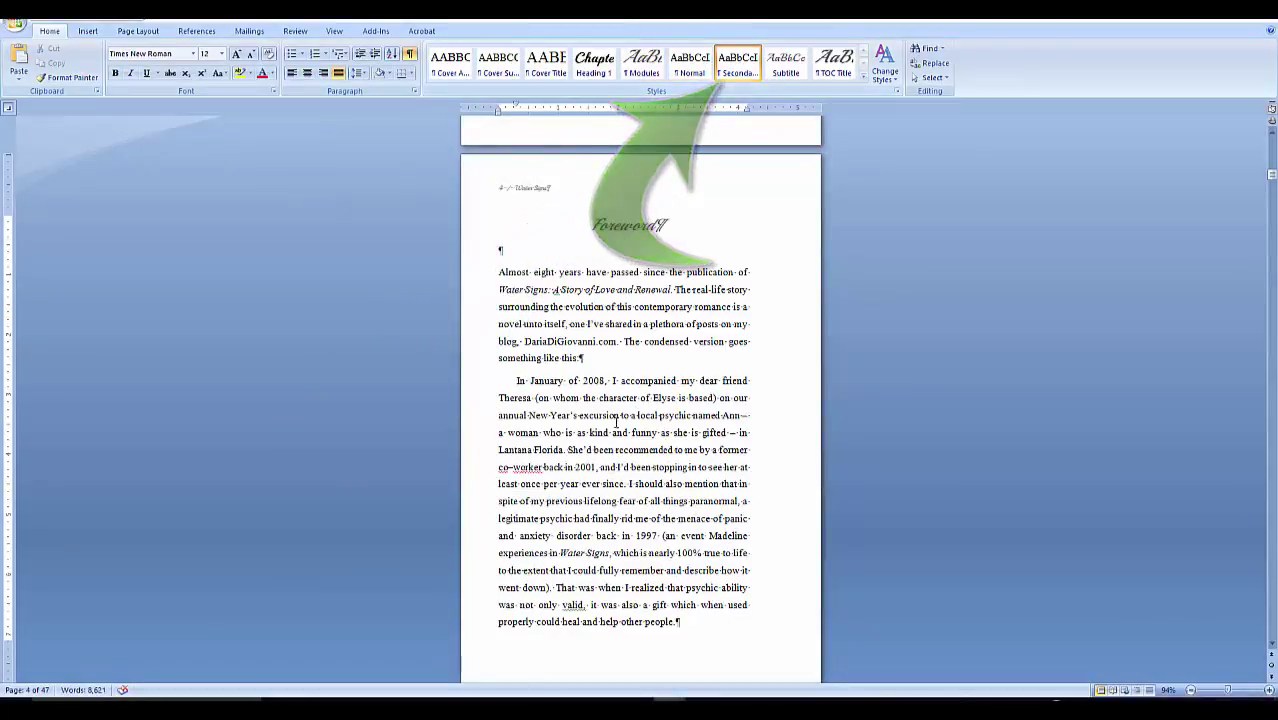
Step: Repeat the Secondary style on the paragraphs starting "The mind is a powerful instrument" and "With respect to Ann" on page 5
scroll(602, 461, "down", 4)
scroll(602, 461, "down", 3)
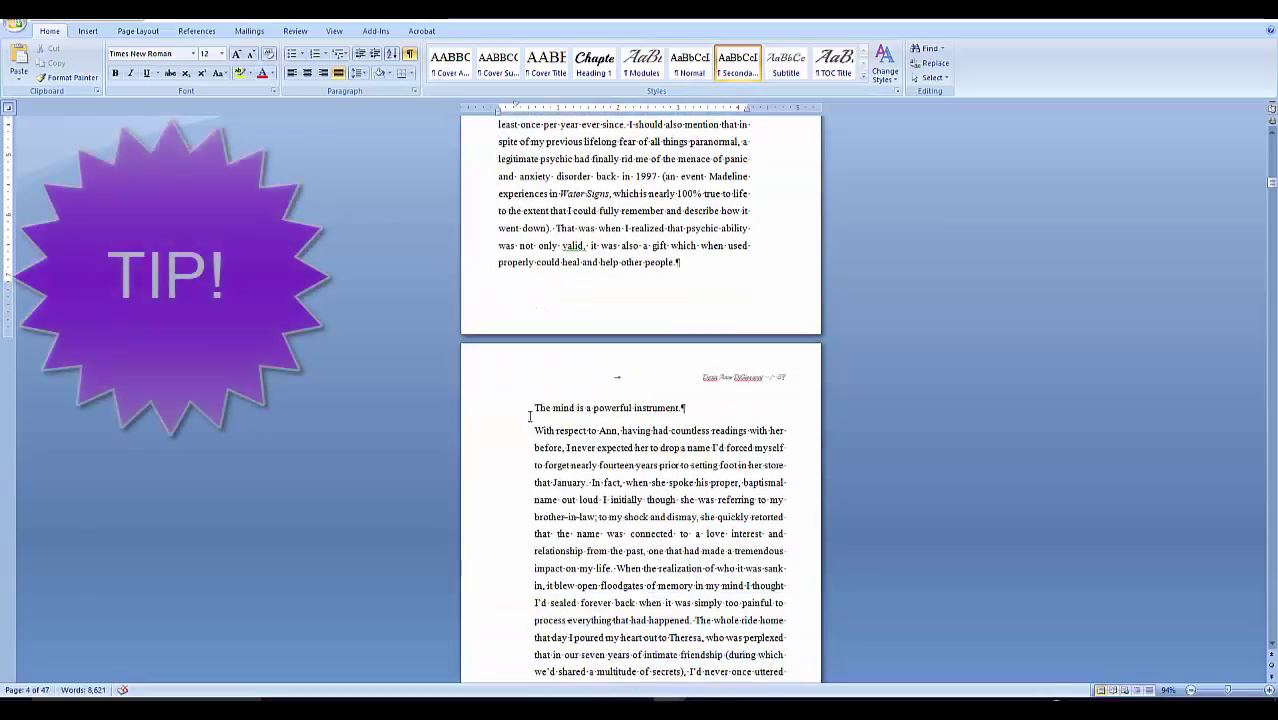
left_click(535, 408)
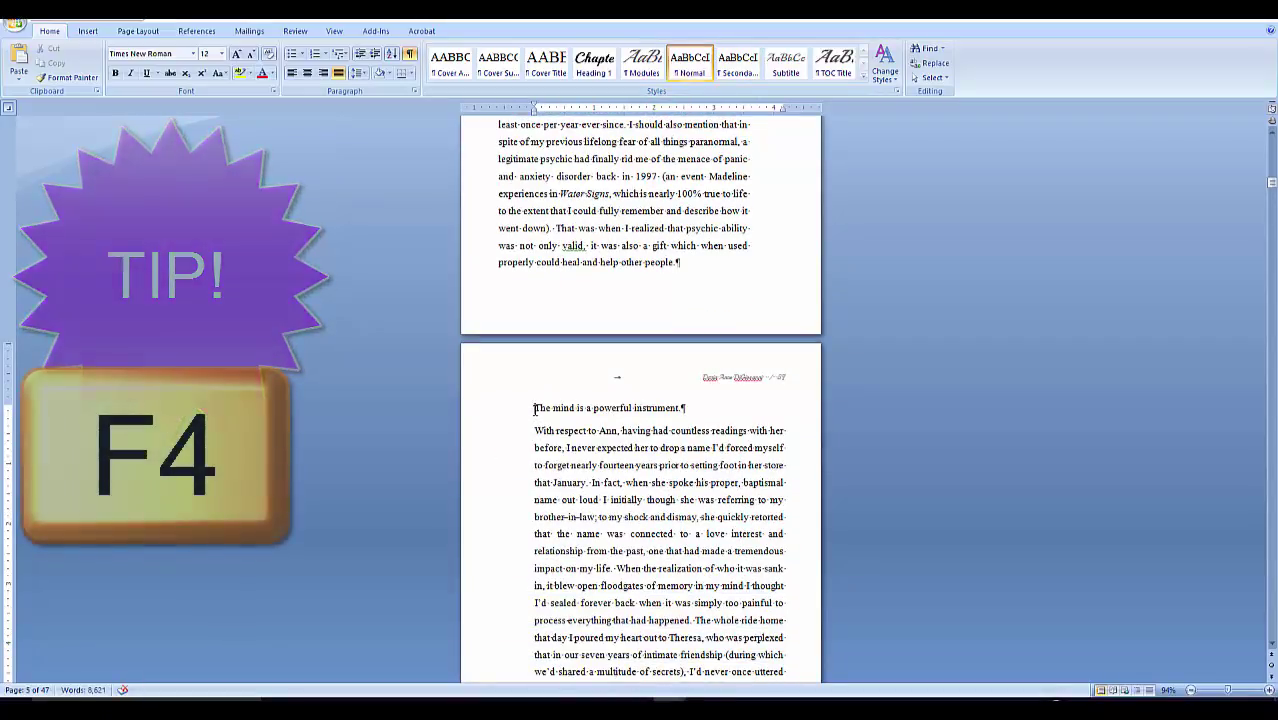
key("F4")
left_click(535, 431)
key("F4")
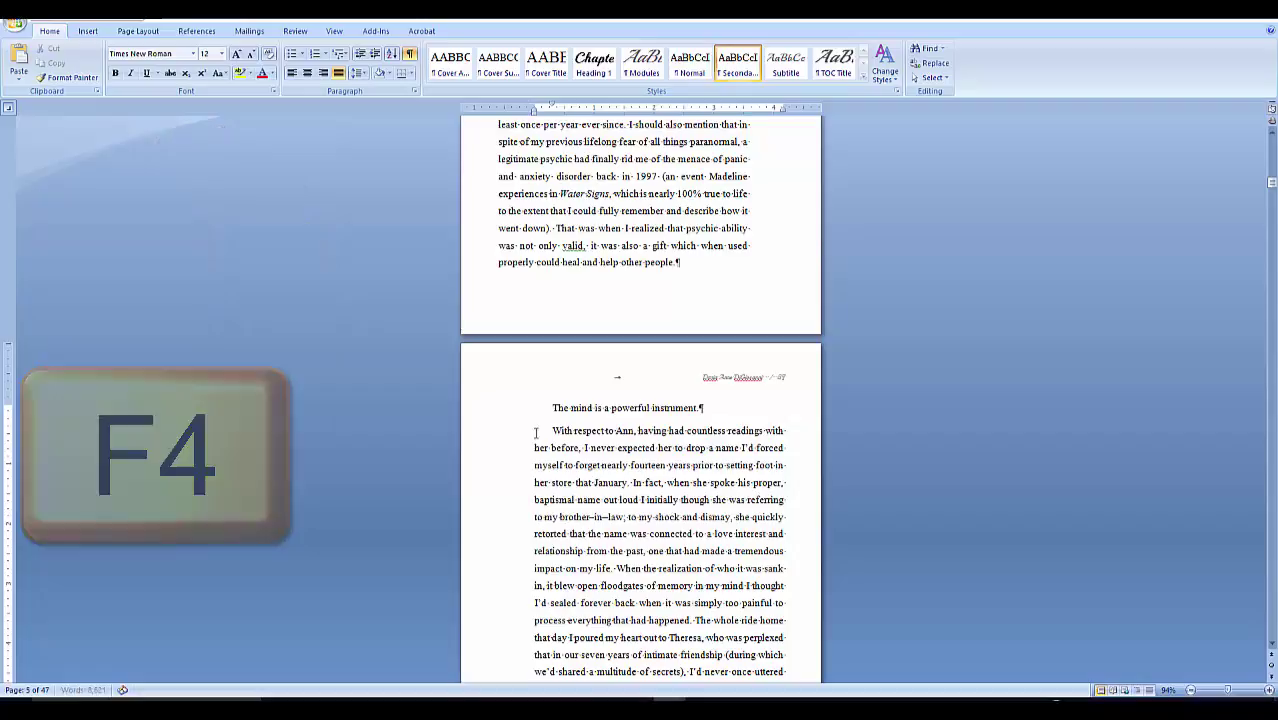
Step: Repeat the Secondary style on the Foreword paragraphs starting "From that moment on" and "Not once during this four-month process"
scroll(536, 436, "down", 6)
left_click(536, 441)
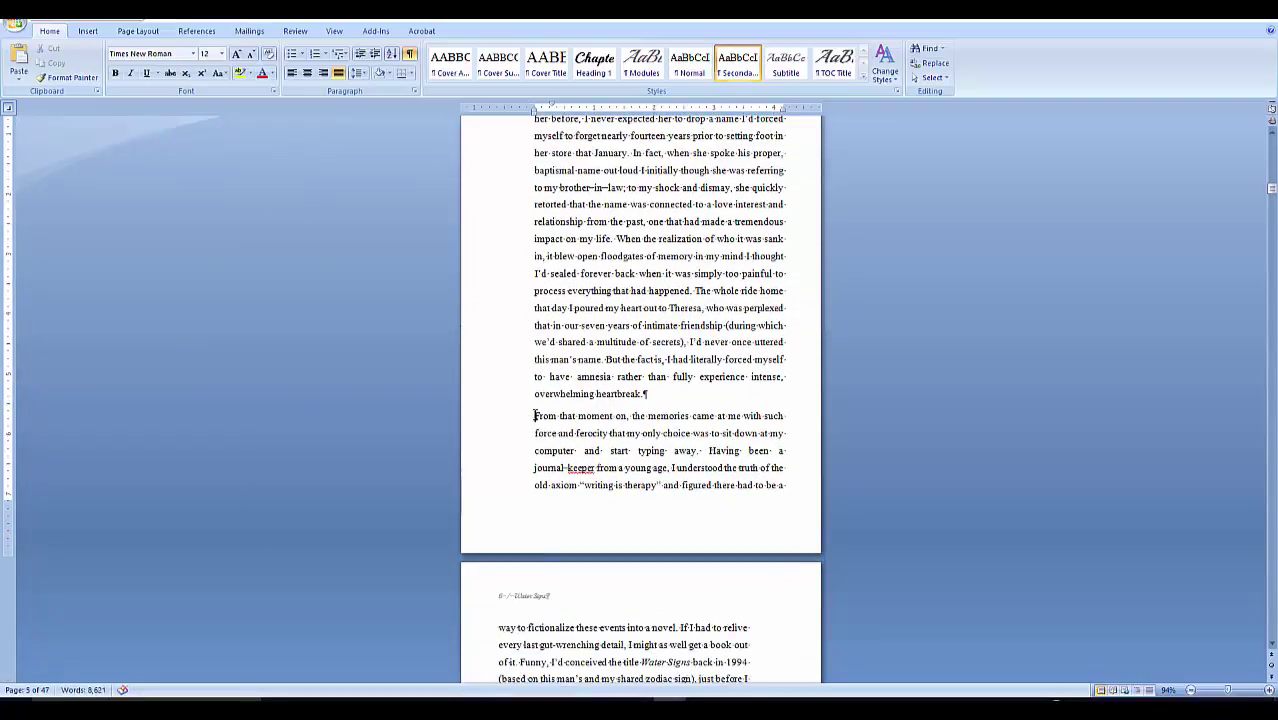
key("F4")
scroll(548, 489, "down", 4)
scroll(545, 488, "down", 2)
left_click(502, 477)
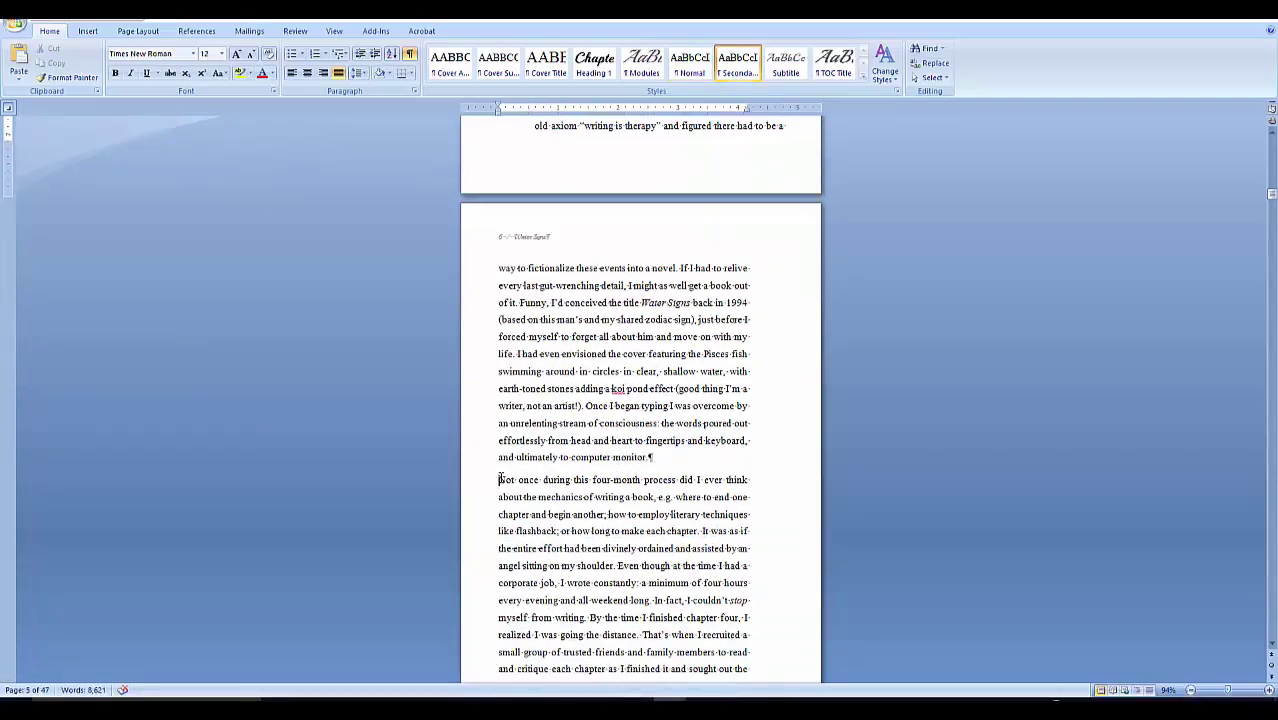
key("F4")
Step: Repeat the Secondary style on the page 7 paragraph starting "While the entire writing and publishing process"
scroll(514, 500, "down", 3)
scroll(514, 503, "down", 4)
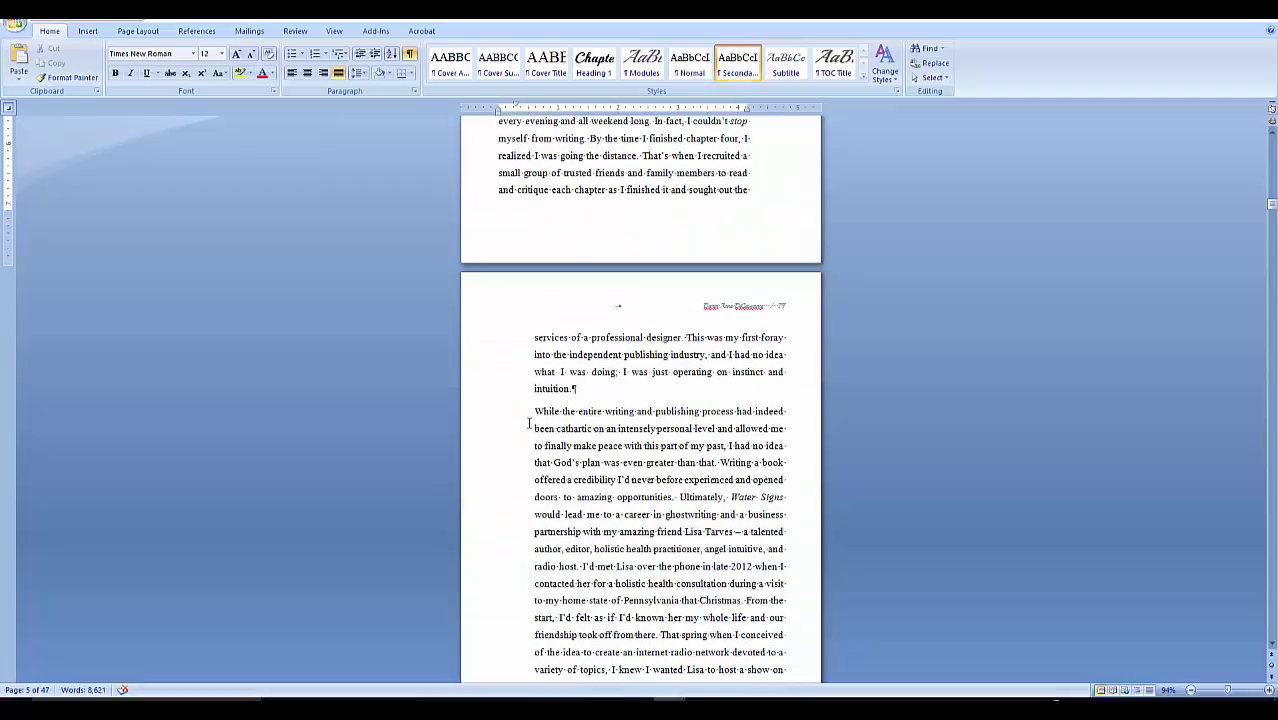
left_click(534, 476)
key("F4")
scroll(534, 476, "down", 8)
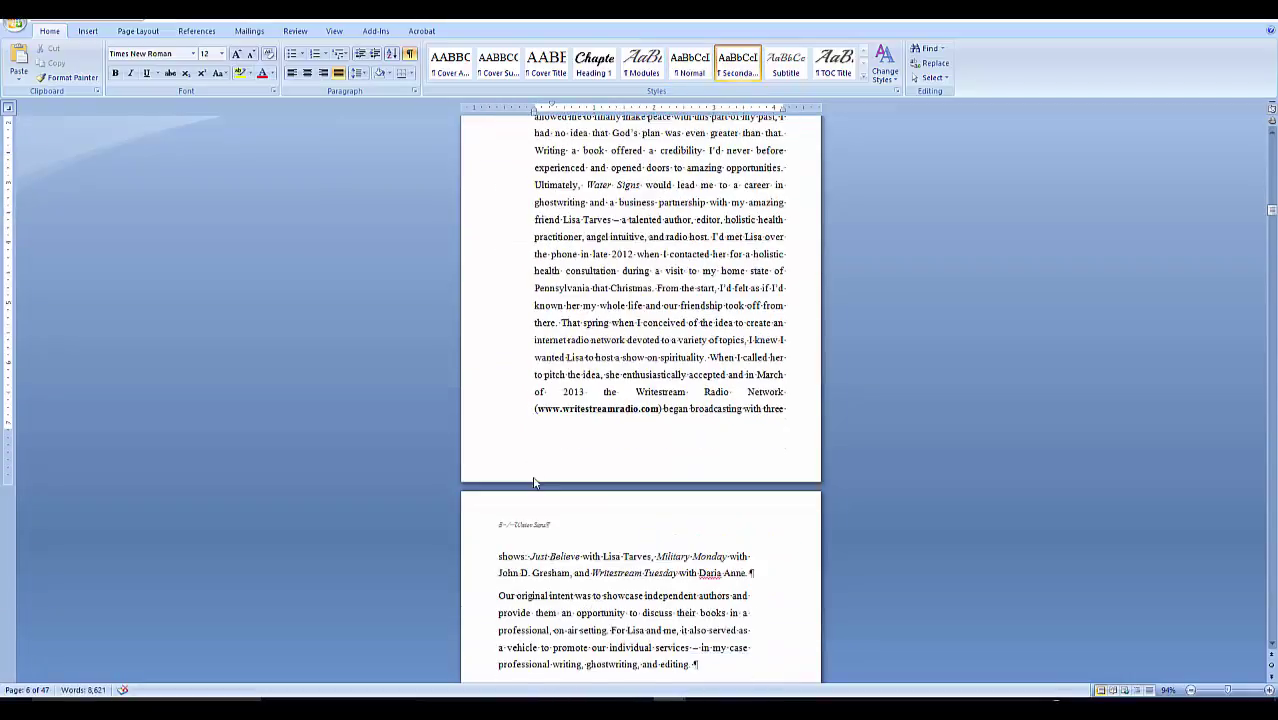
Step: Repeat the Secondary style on the paragraphs starting "Our original intent was to showcase" and "By then I was working"
left_click(499, 415)
key("F4")
scroll(499, 415, "down", 3)
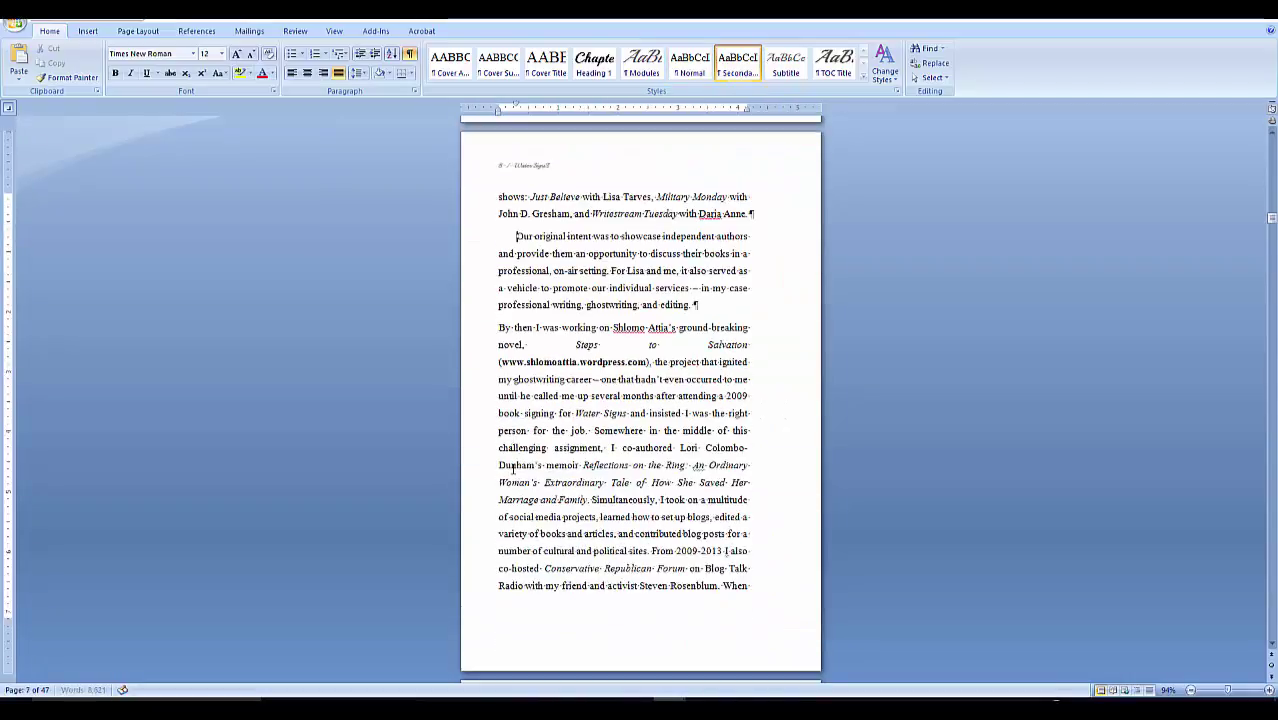
left_click(500, 398)
scroll(500, 398, "down", 4)
scroll(517, 491, "down", 3)
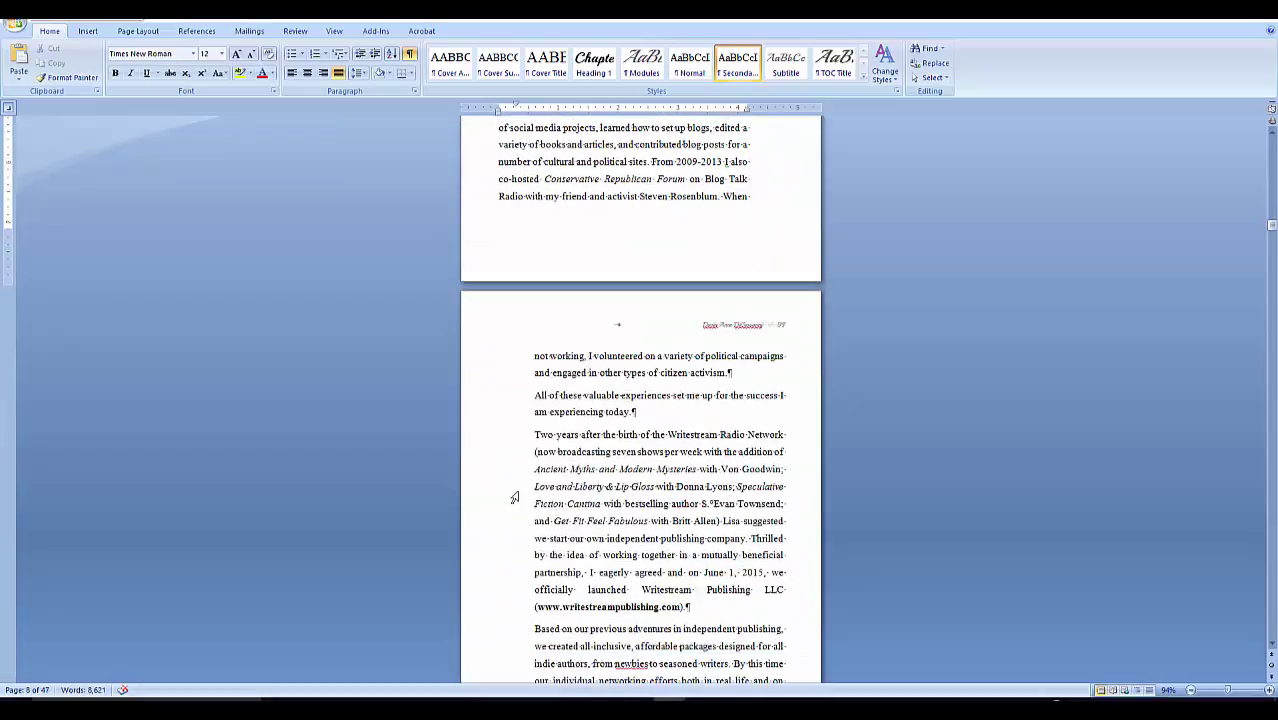
Step: Repeat the Secondary style on the paragraphs starting "All of these valuable experiences" and "Two years after the birth"
key("F4")
left_click(535, 434)
key("F4")
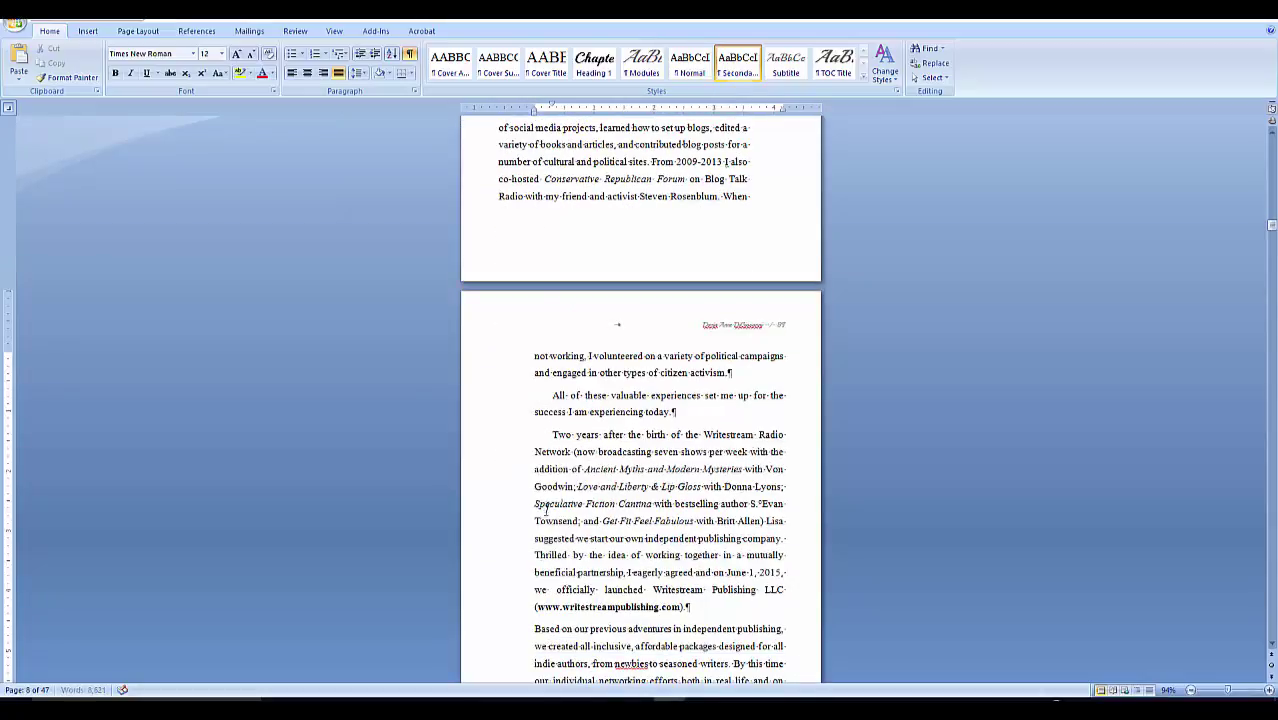
Step: Apply the Modules style to the Prologue heading and centre the ornament image below it
scroll(548, 515, "down", 3)
scroll(548, 515, "down", 12)
scroll(548, 518, "down", 12)
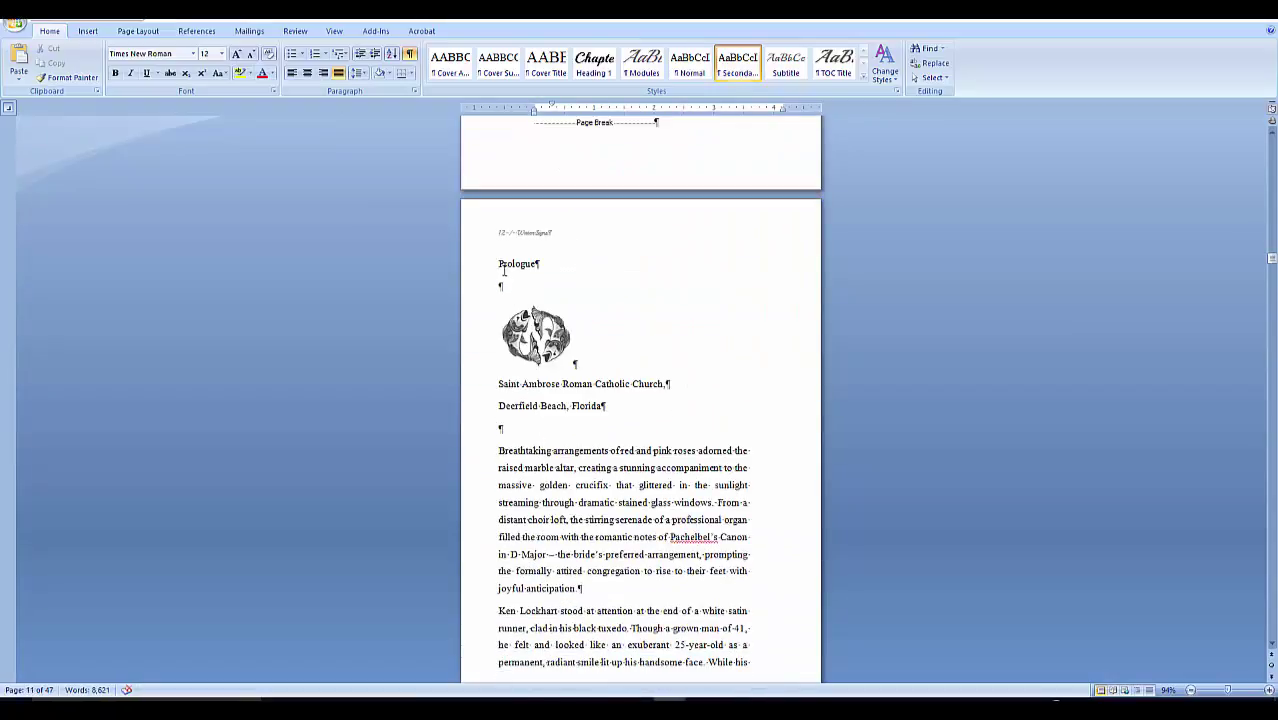
left_click(496, 263)
left_click(643, 62)
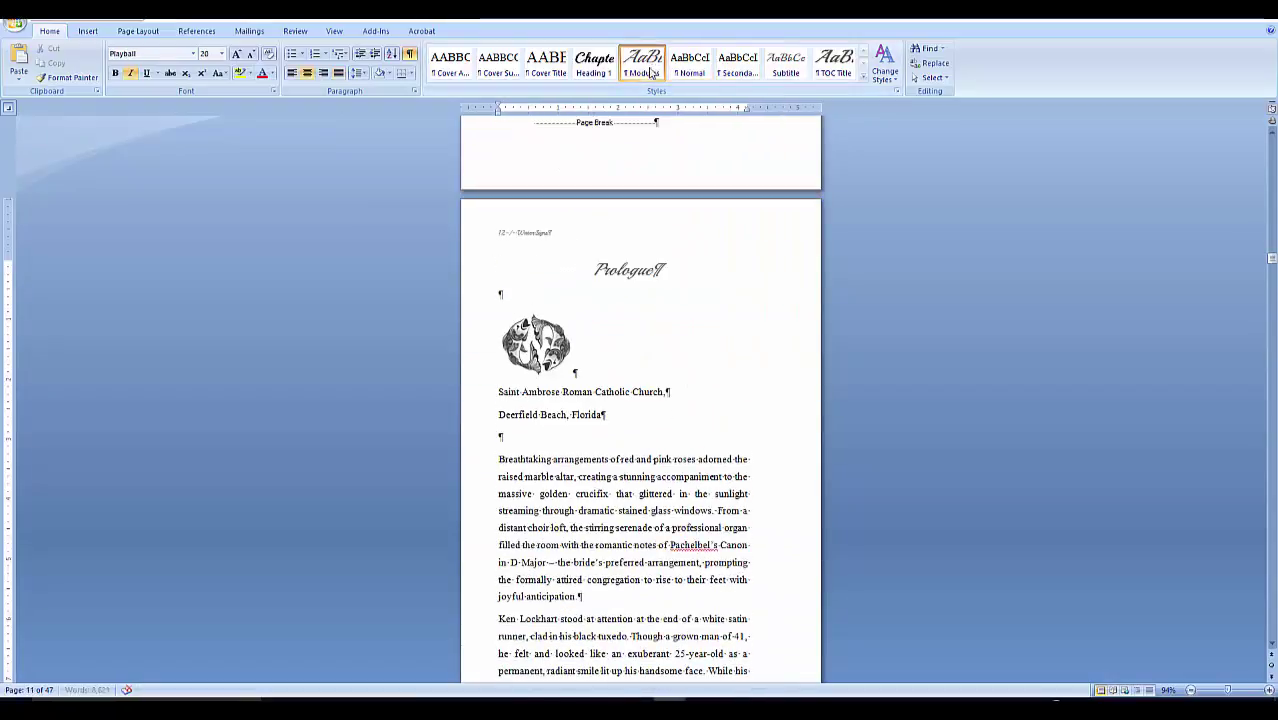
left_click(530, 322)
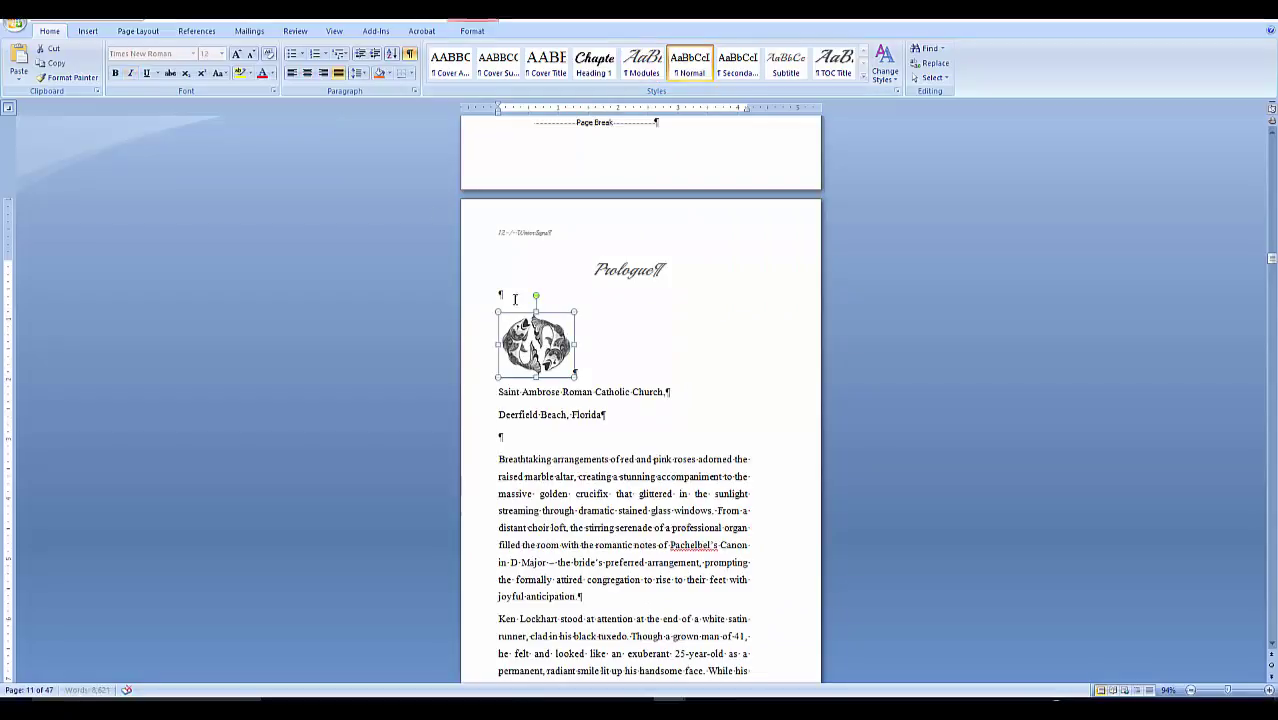
left_click(307, 73)
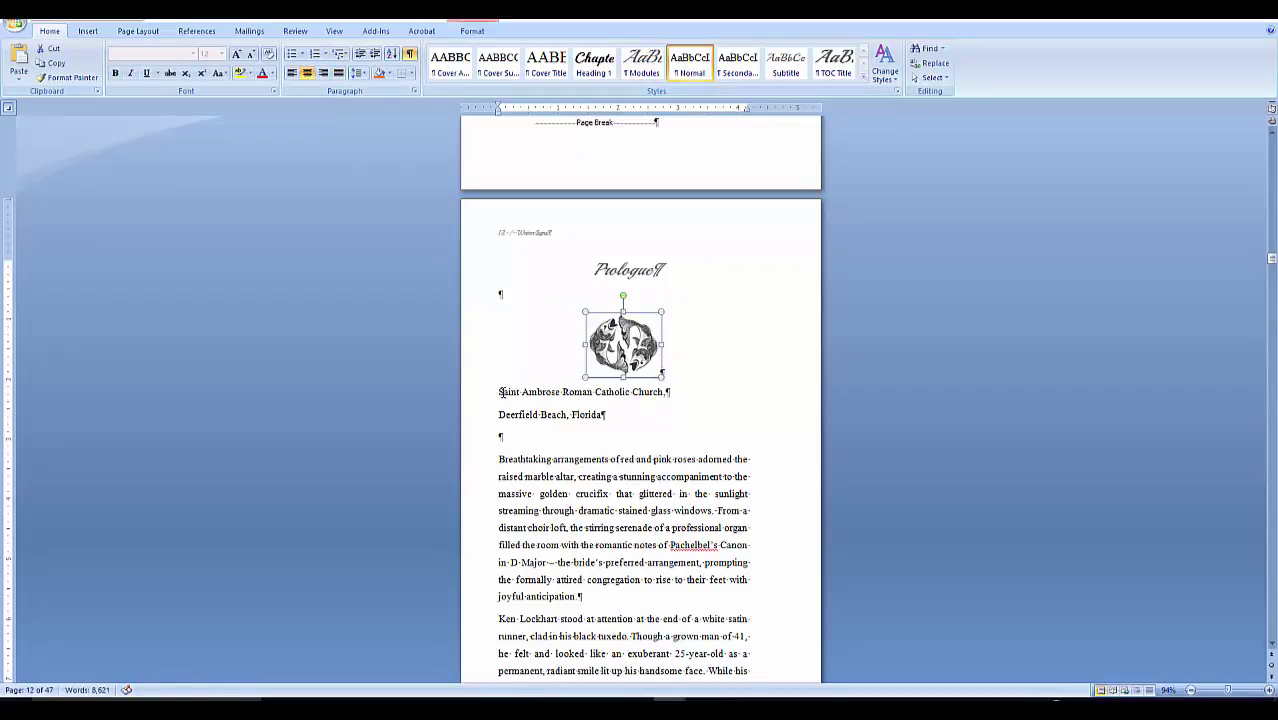
Step: Apply the Subtitle style to the two Prologue location lines, Saint Ambrose Roman Catholic Church and Deerfield Beach, Florida
left_click(498, 391)
left_click_drag(498, 391, 599, 414)
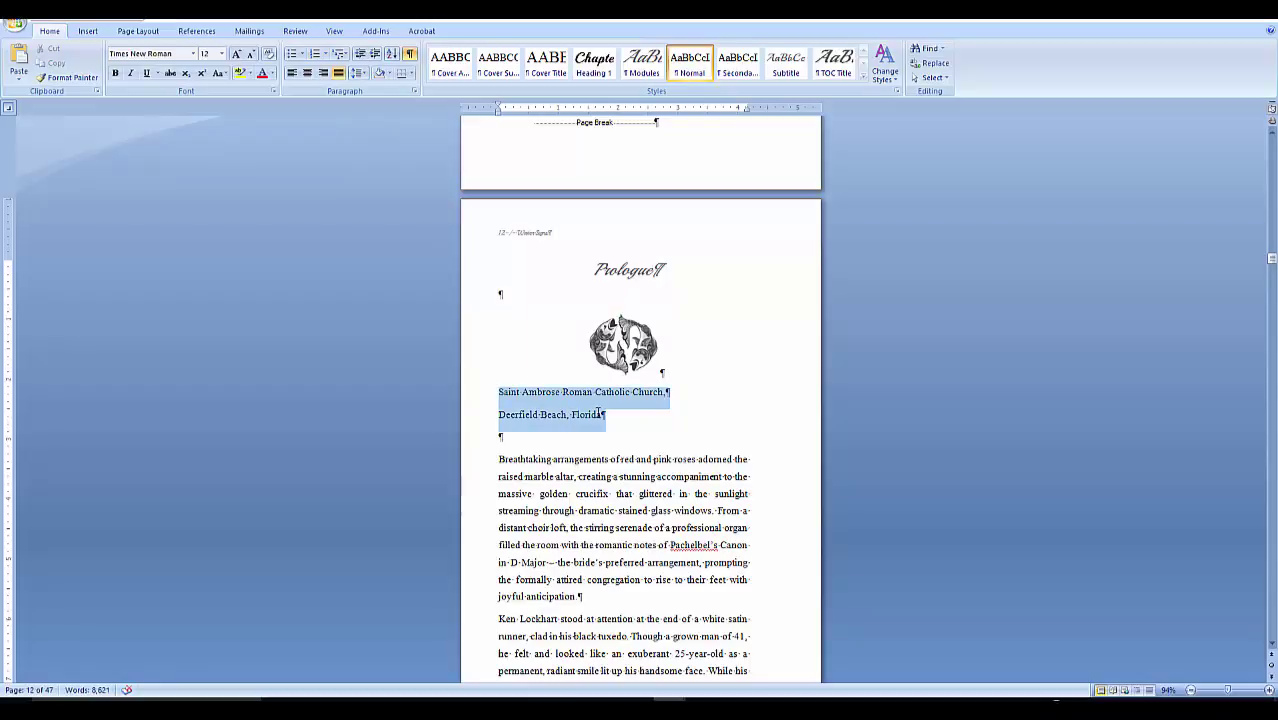
left_click(786, 62)
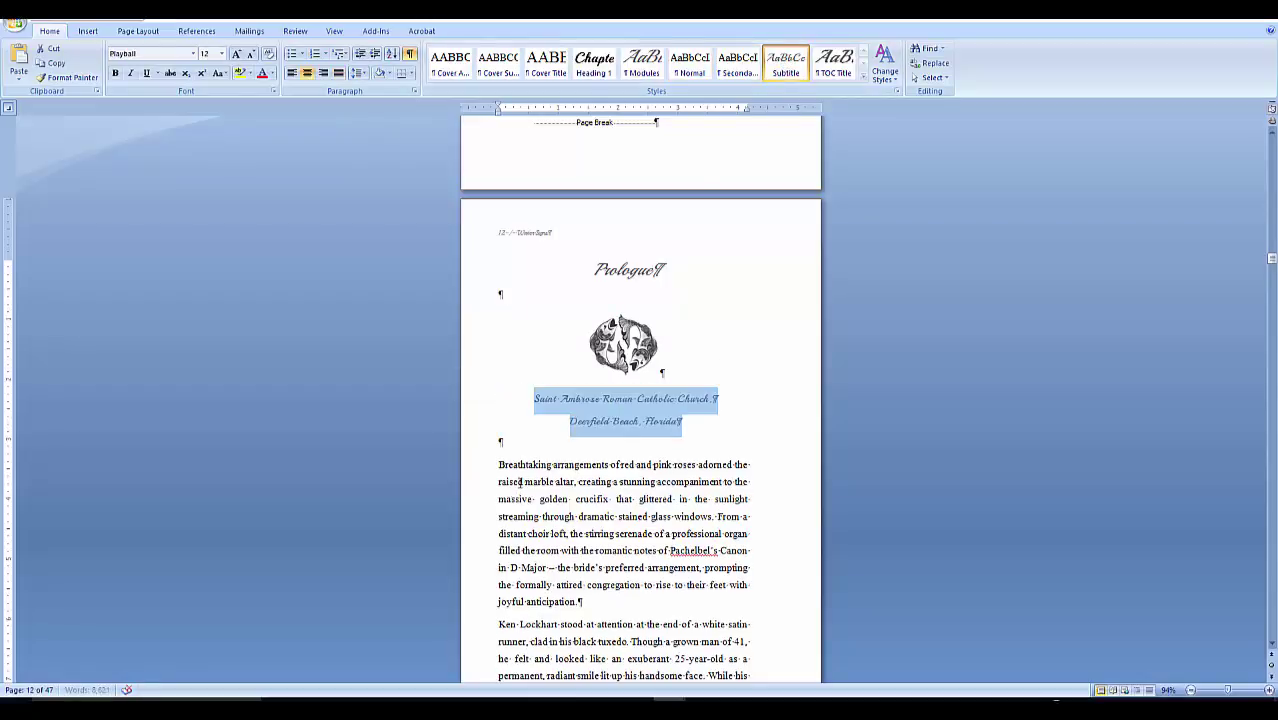
Step: Apply the Secondary style to the second body paragraph of the Prologue
left_click(519, 482)
scroll(519, 482, "down", 3)
scroll(531, 461, "down", 2)
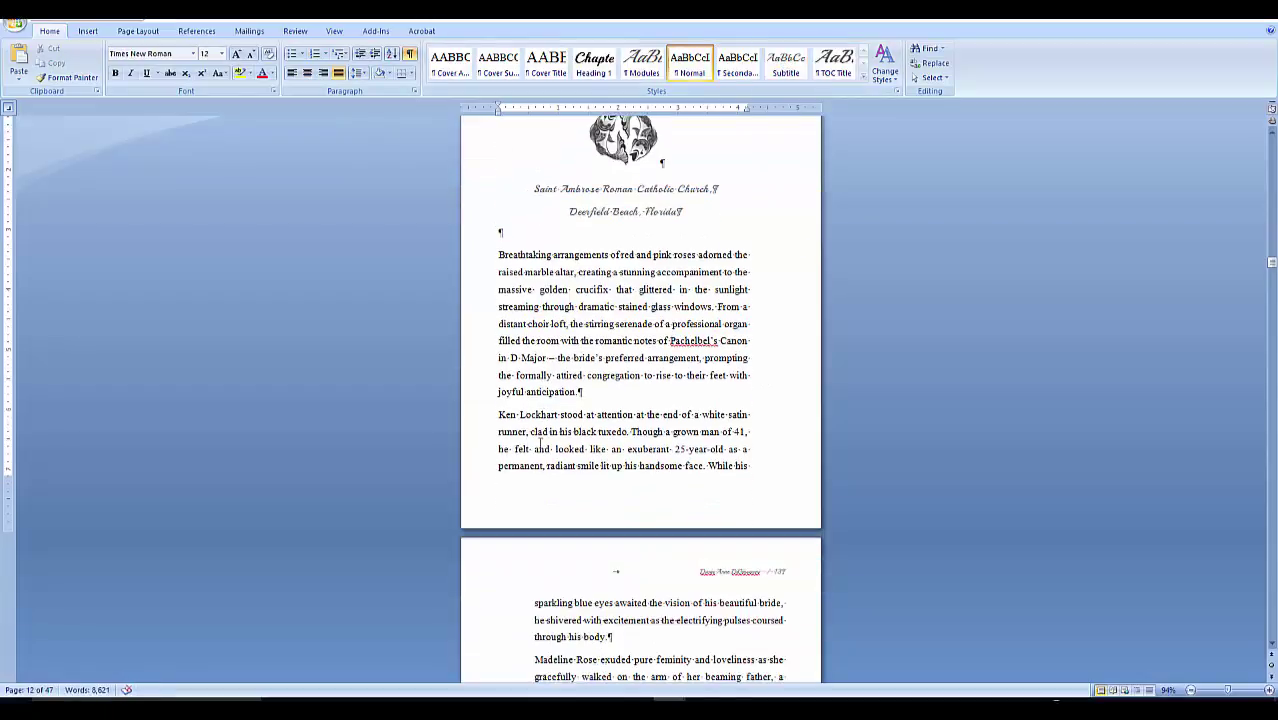
left_click(500, 418)
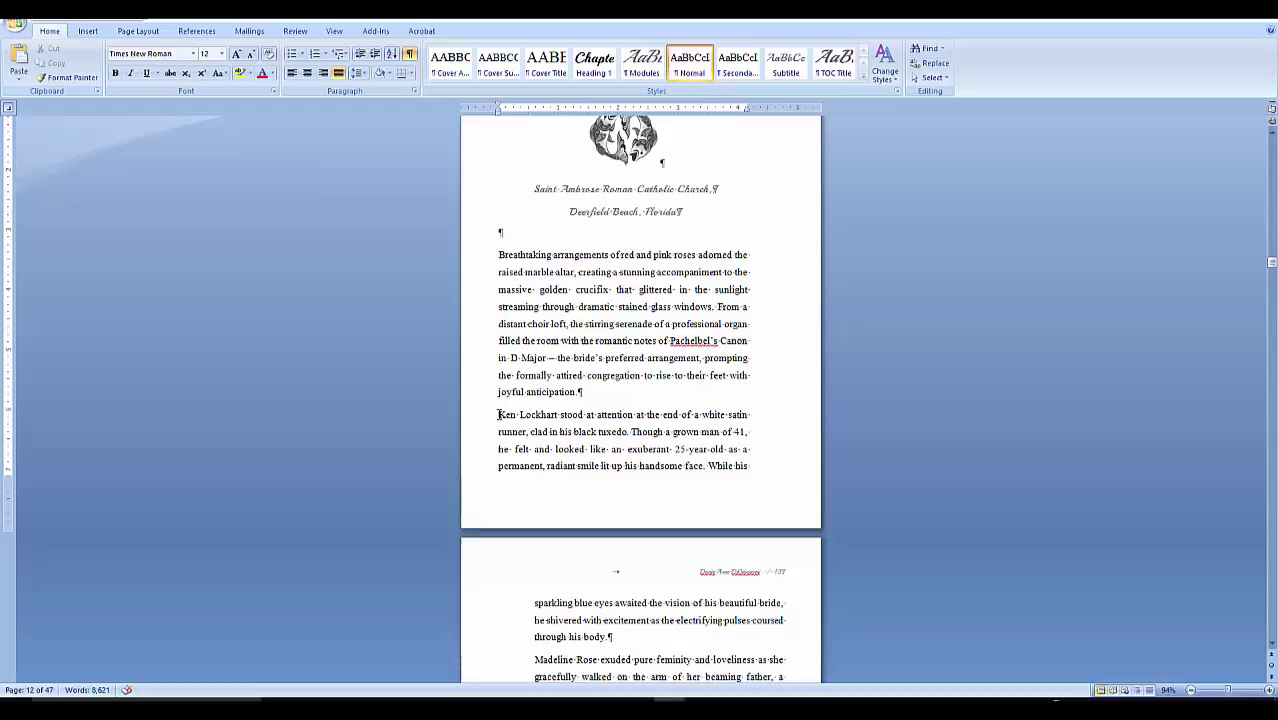
left_click(740, 64)
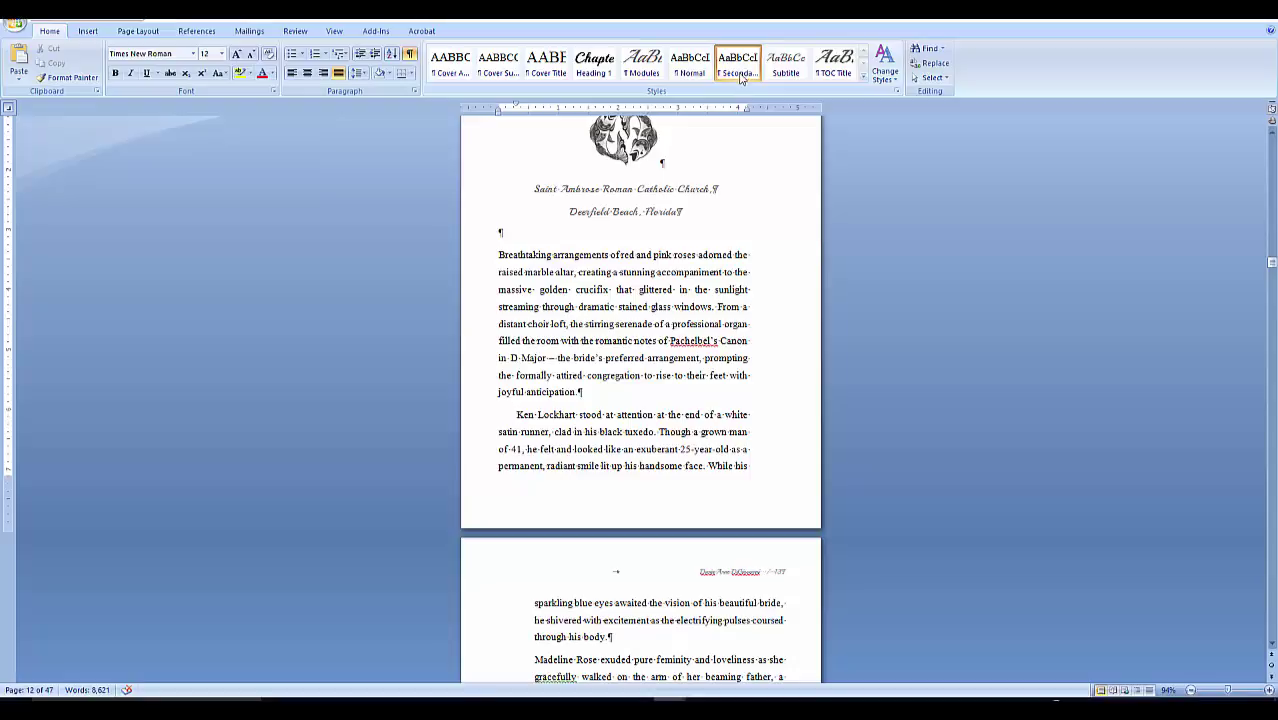
Step: Centre the small ornament between the scenes on page 25 and search the clip art for "separators"
scroll(738, 76, "down", 5)
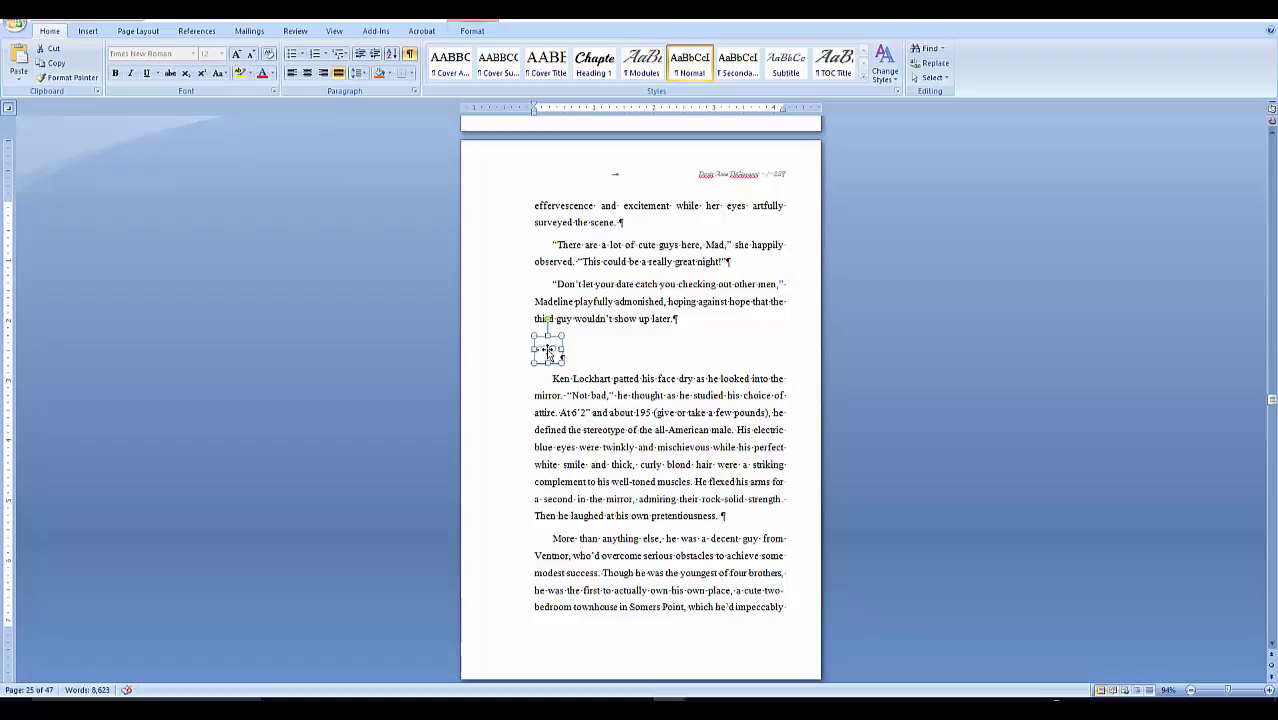
left_click(88, 31)
left_click(172, 62)
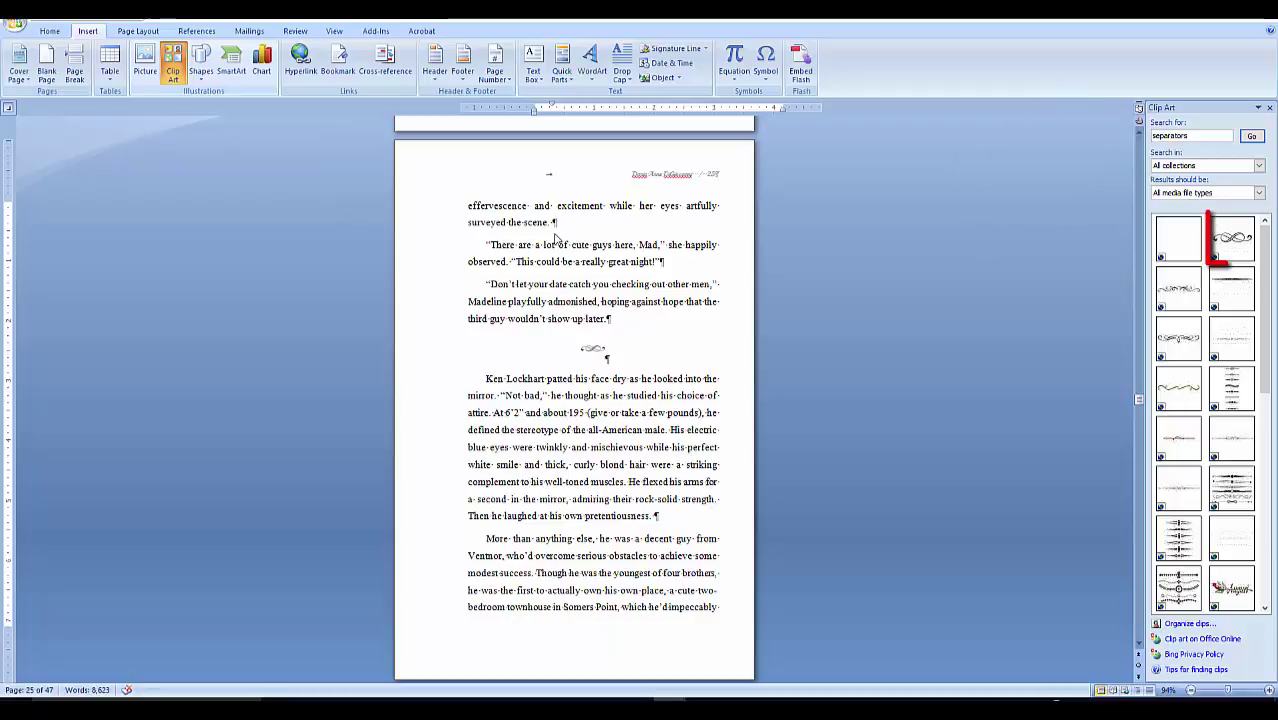
double_click(1190, 141)
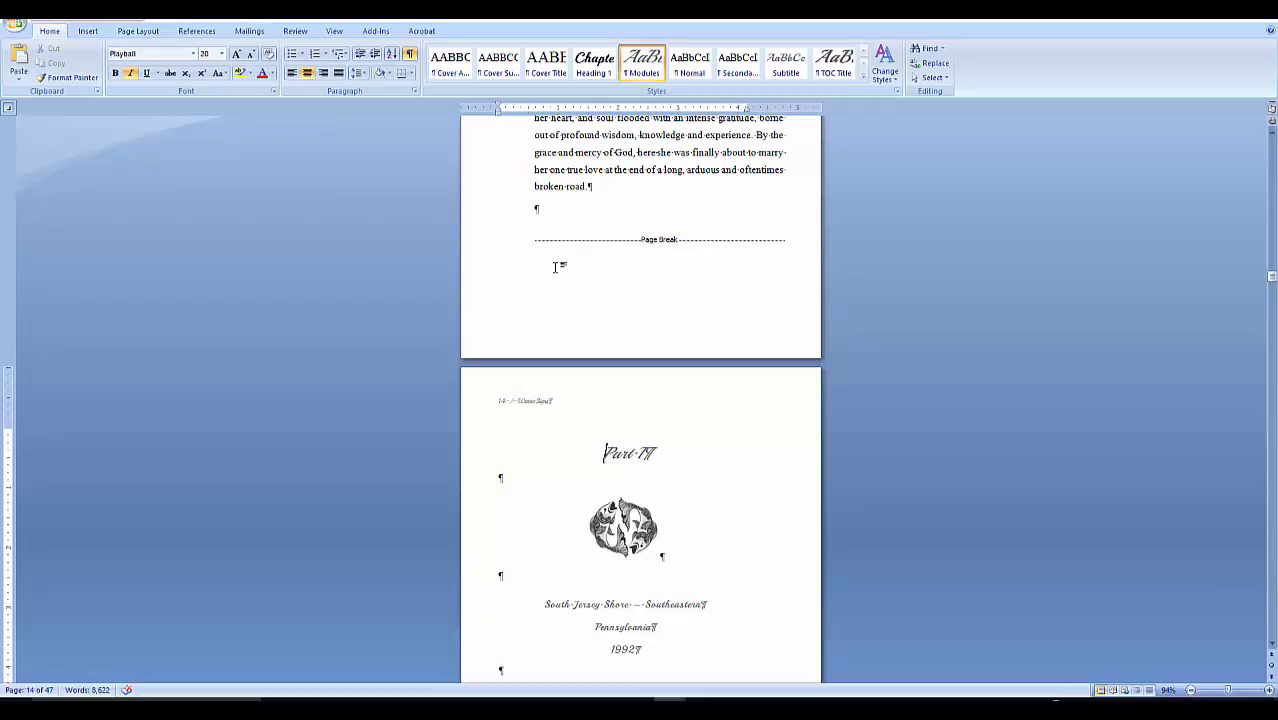
Step: Replace the page break at the end of the Prologue, before the Part 1 page, with a Next Page section break
scroll(556, 268, "down", 9)
scroll(558, 272, "up", 3)
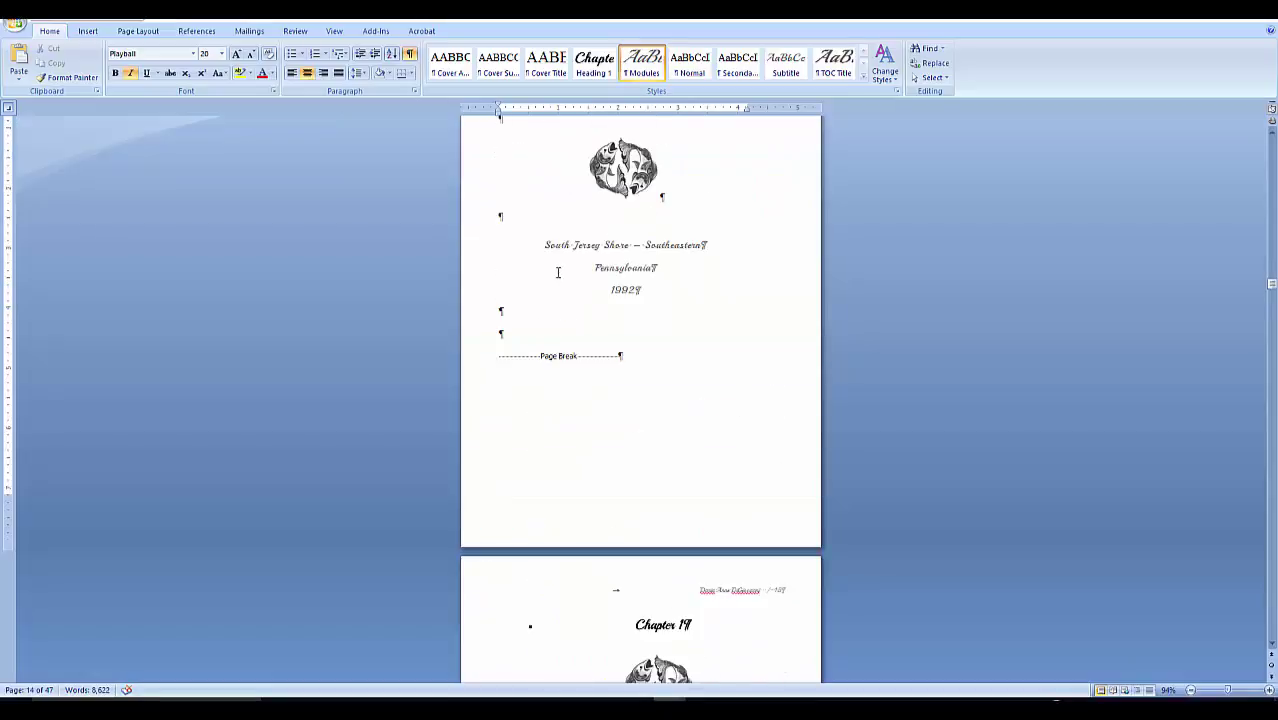
scroll(558, 272, "up", 5)
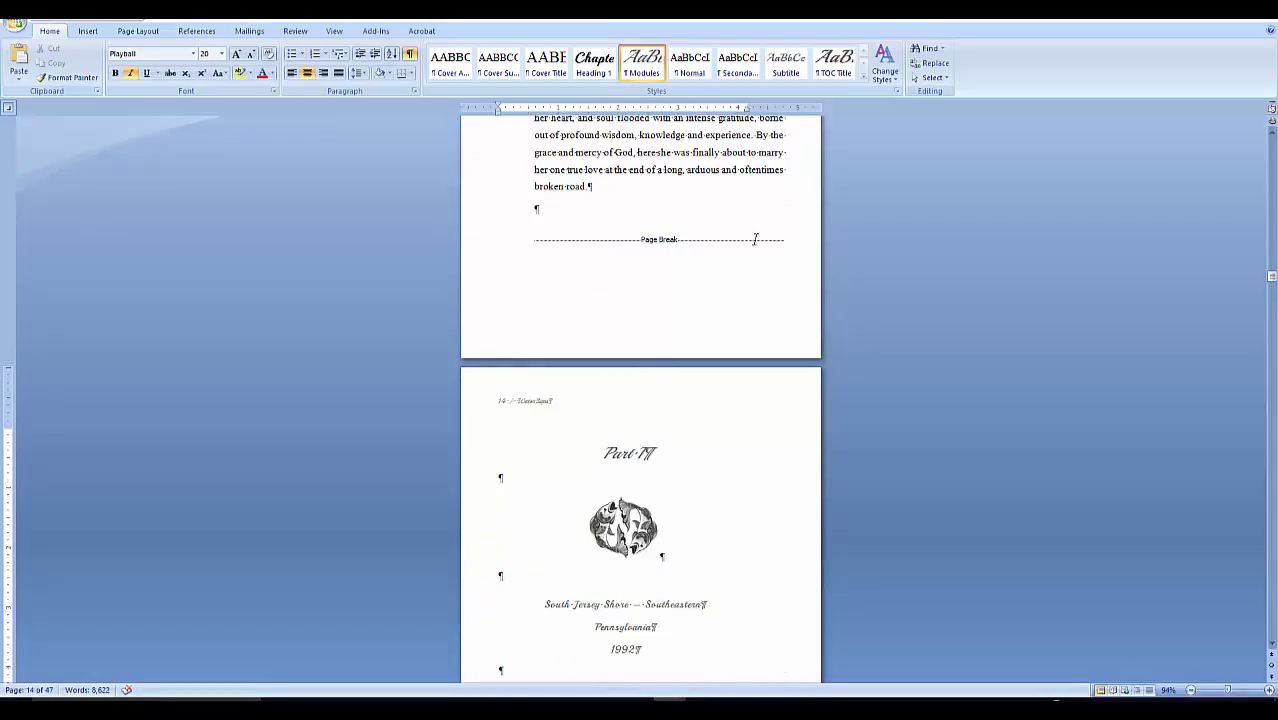
left_click(538, 239)
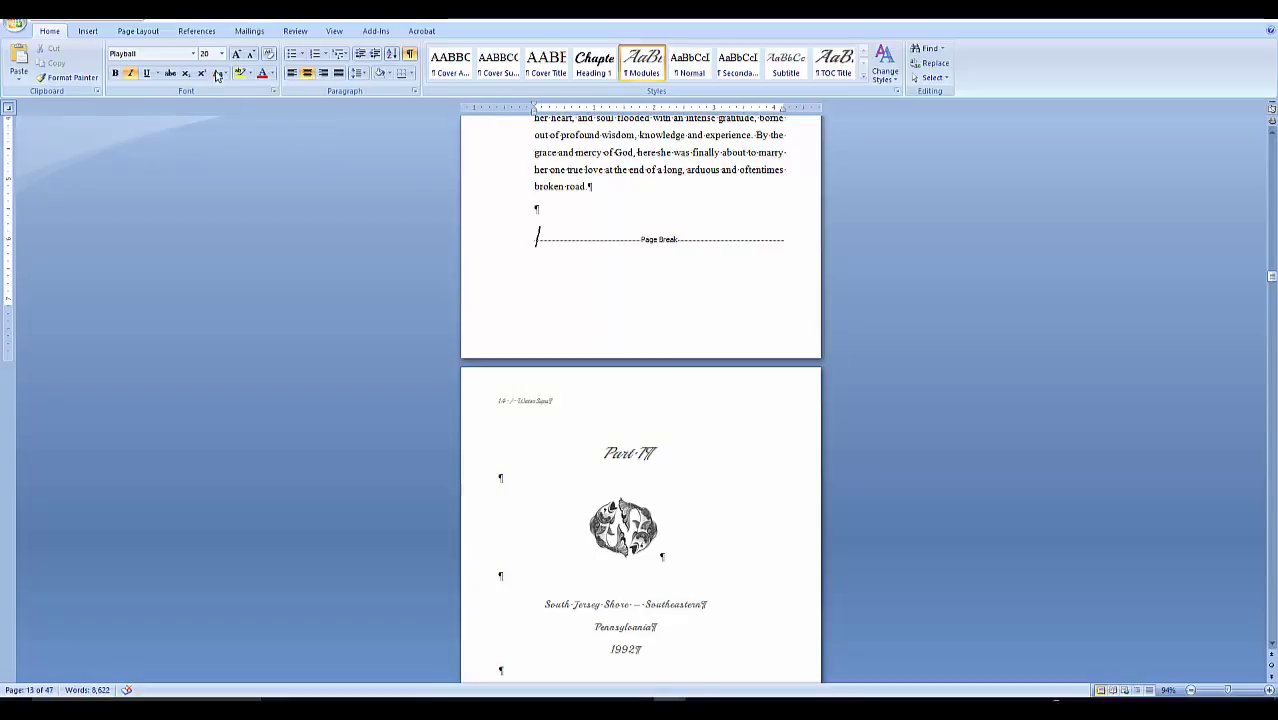
left_click(138, 31)
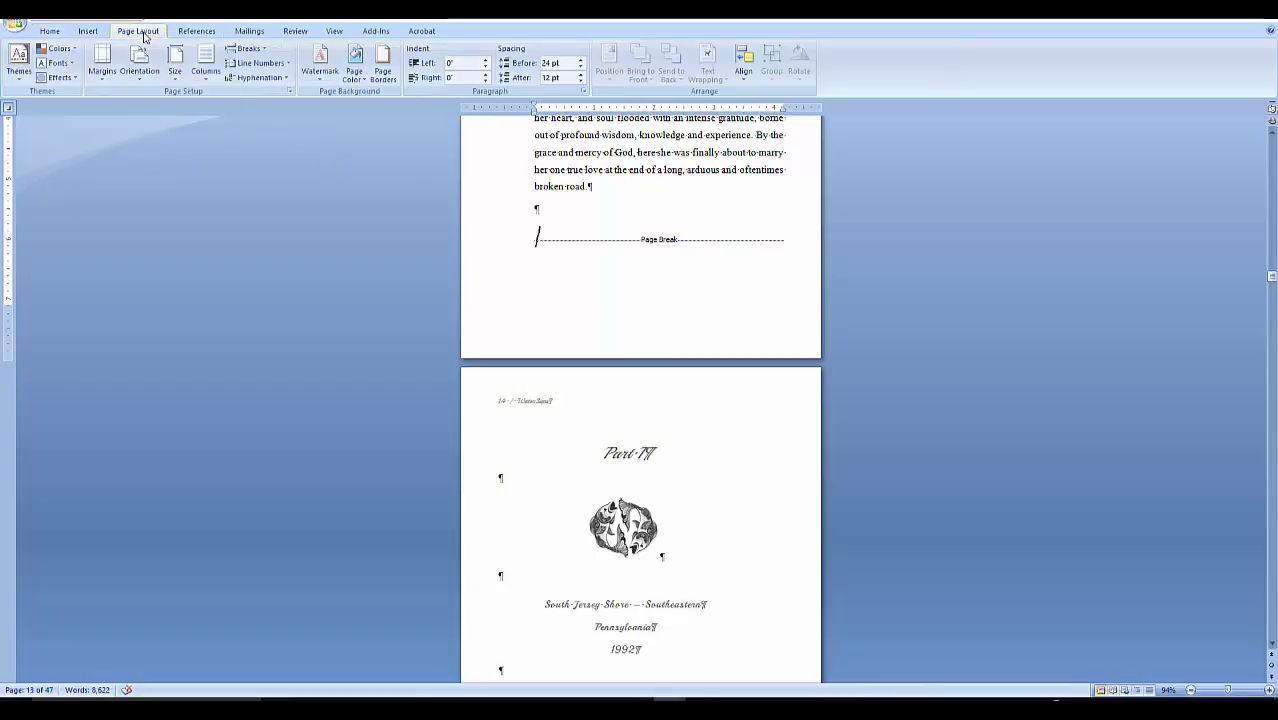
left_click(262, 52)
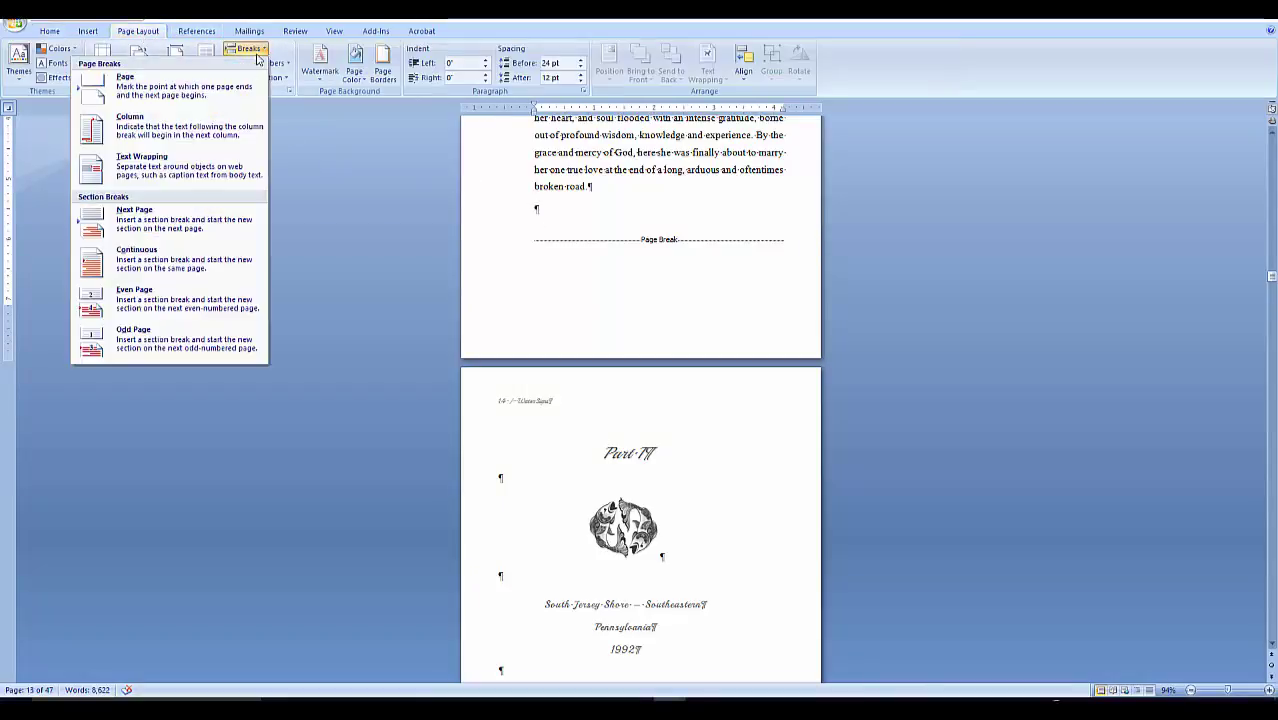
left_click(198, 219)
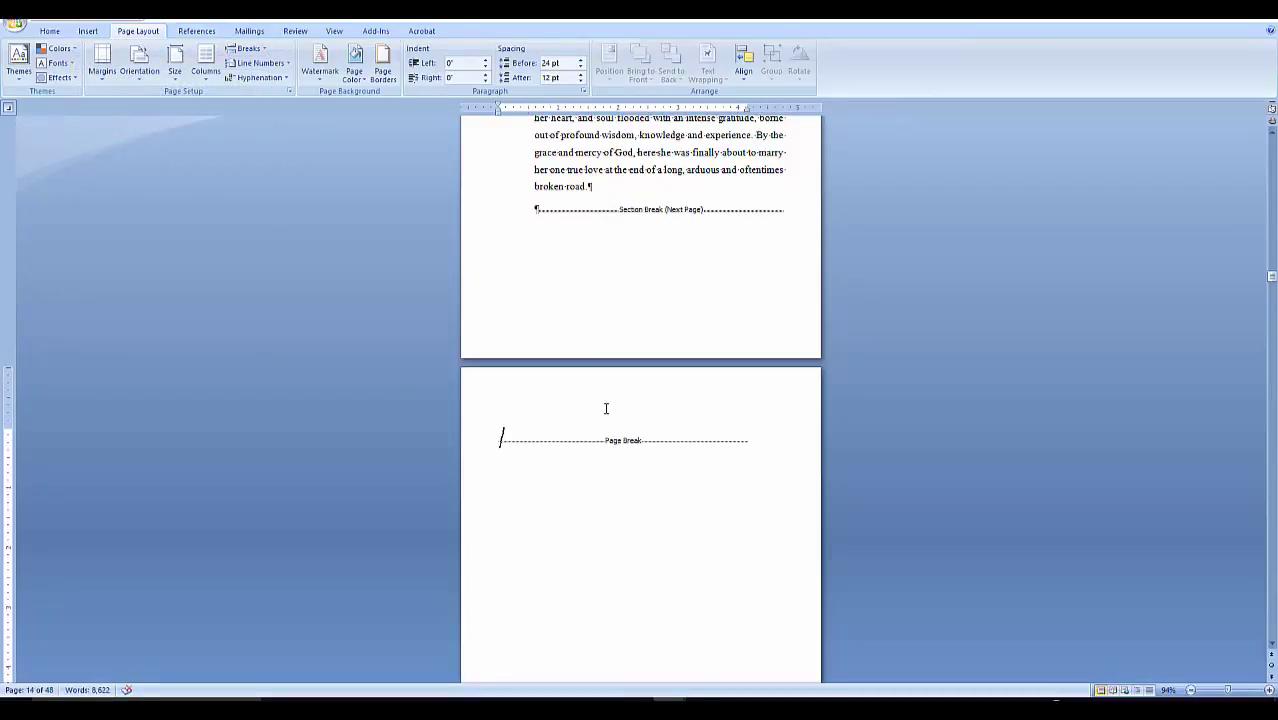
key("Delete")
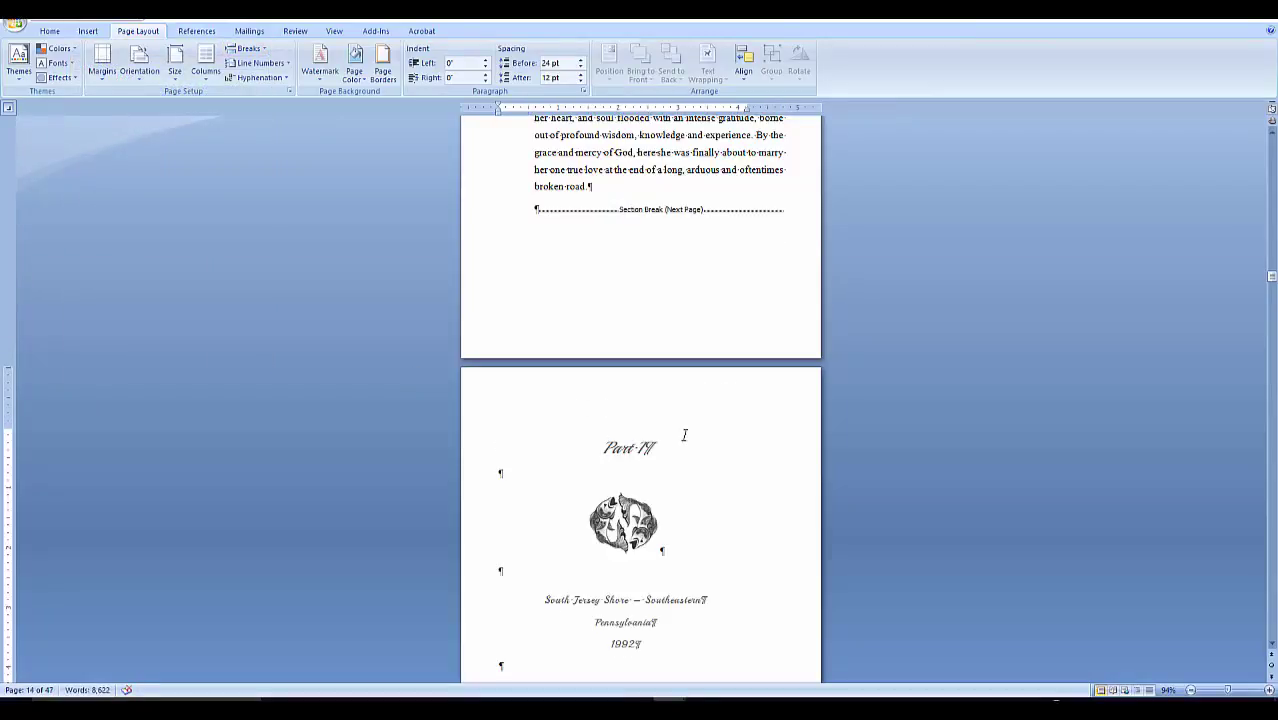
Step: Replace the page break at the end of the Part 1 page with a Next Page section break and delete the empty paragraph above Chapter 1
scroll(684, 435, "down", 5)
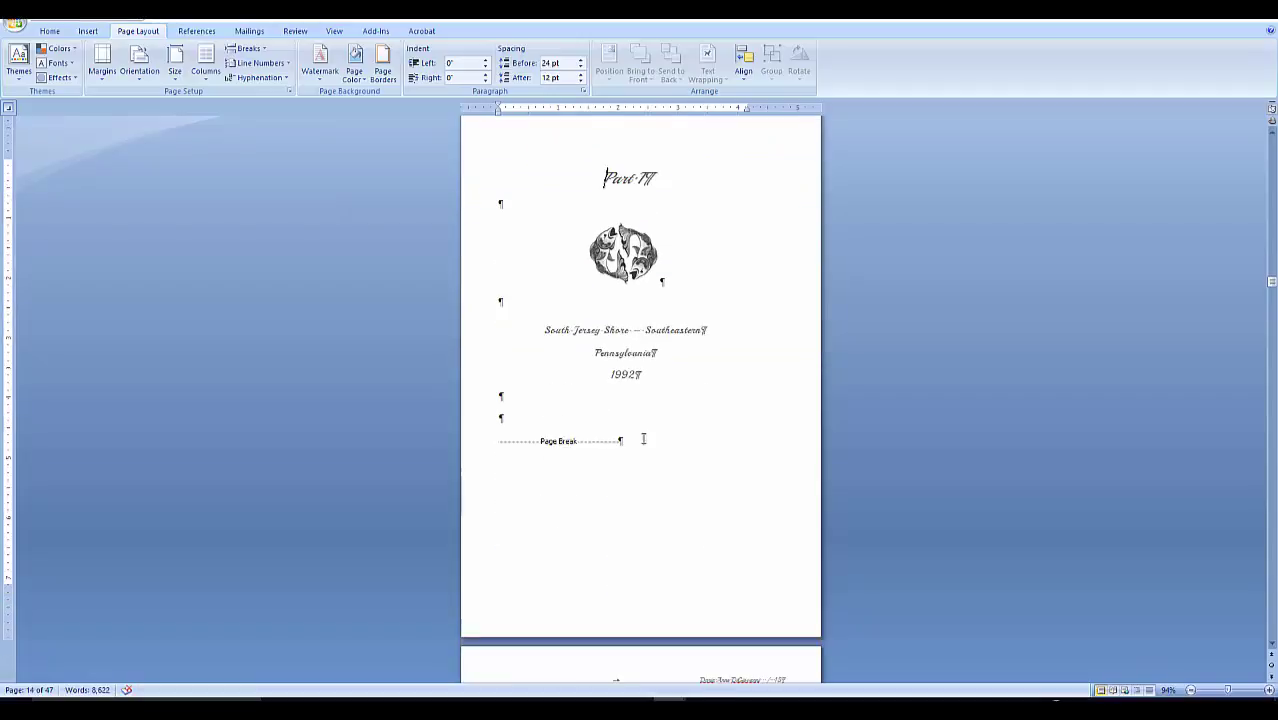
left_click(495, 441)
left_click(246, 48)
left_click(214, 220)
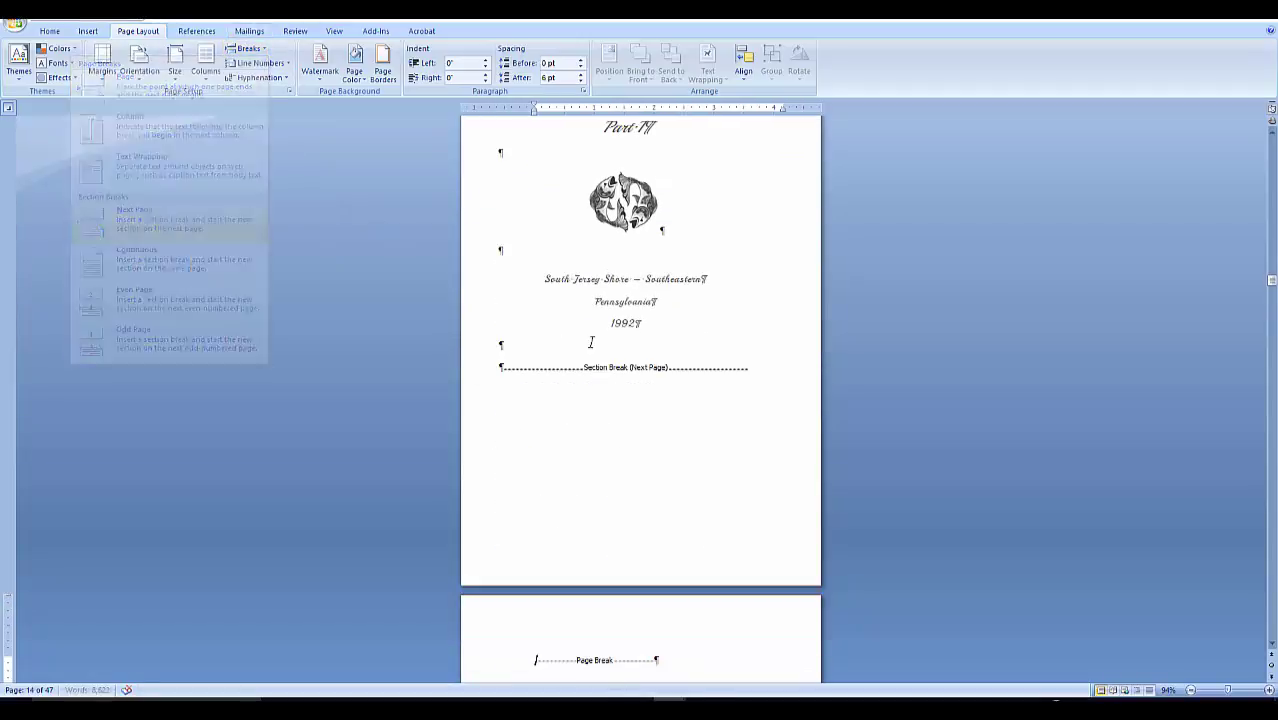
scroll(636, 379, "down", 3)
key("Delete")
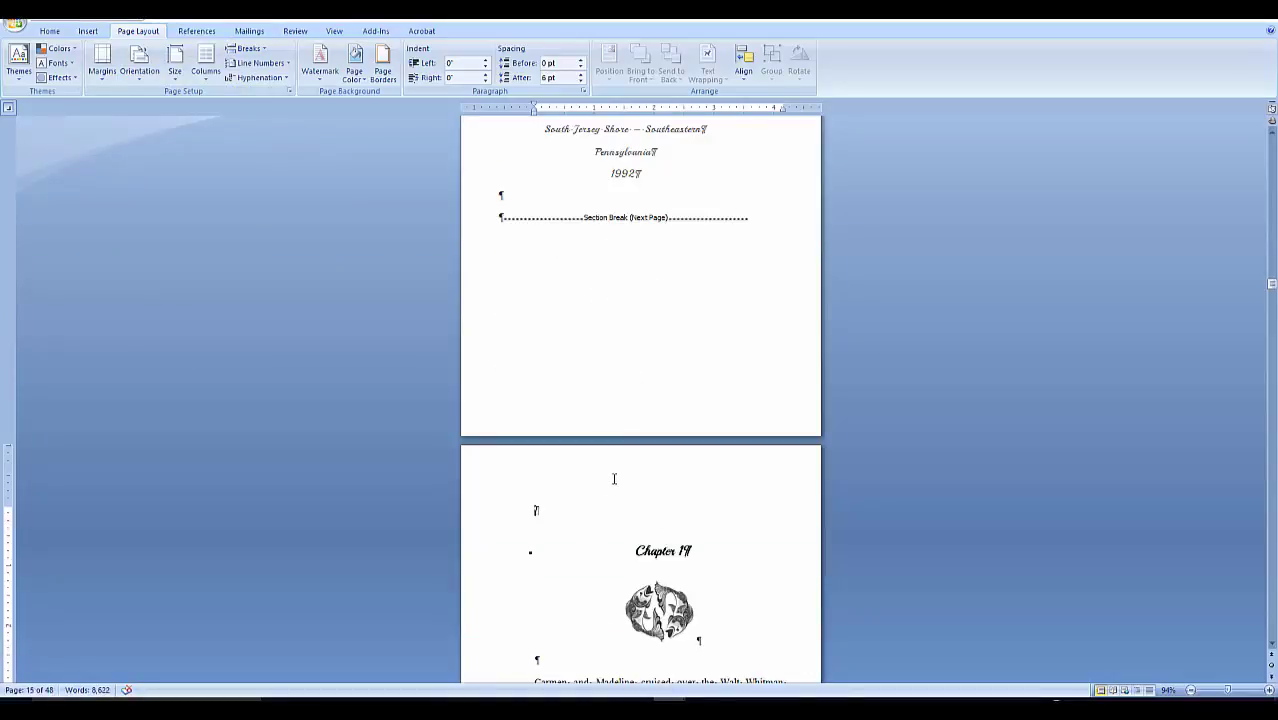
key("Delete")
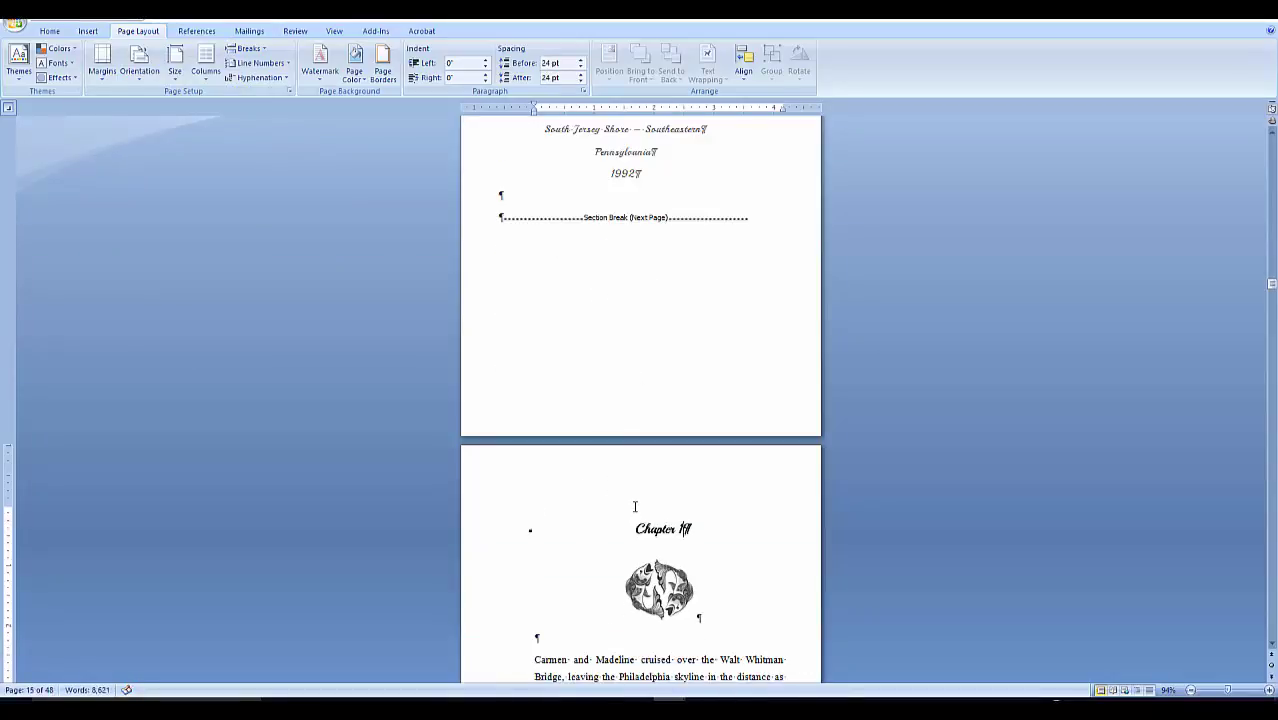
Step: Turn off the display of formatting marks to view the Part 1 page without them
scroll(634, 500, "up", 8)
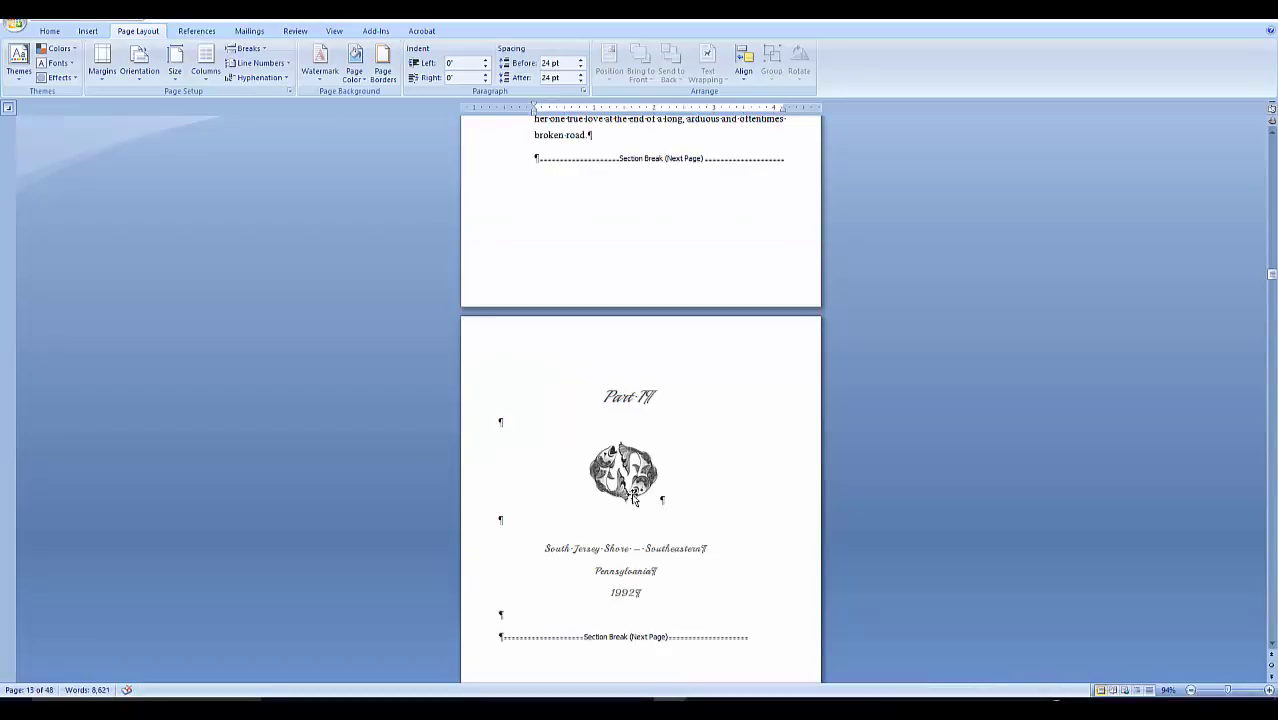
scroll(633, 500, "down", 3)
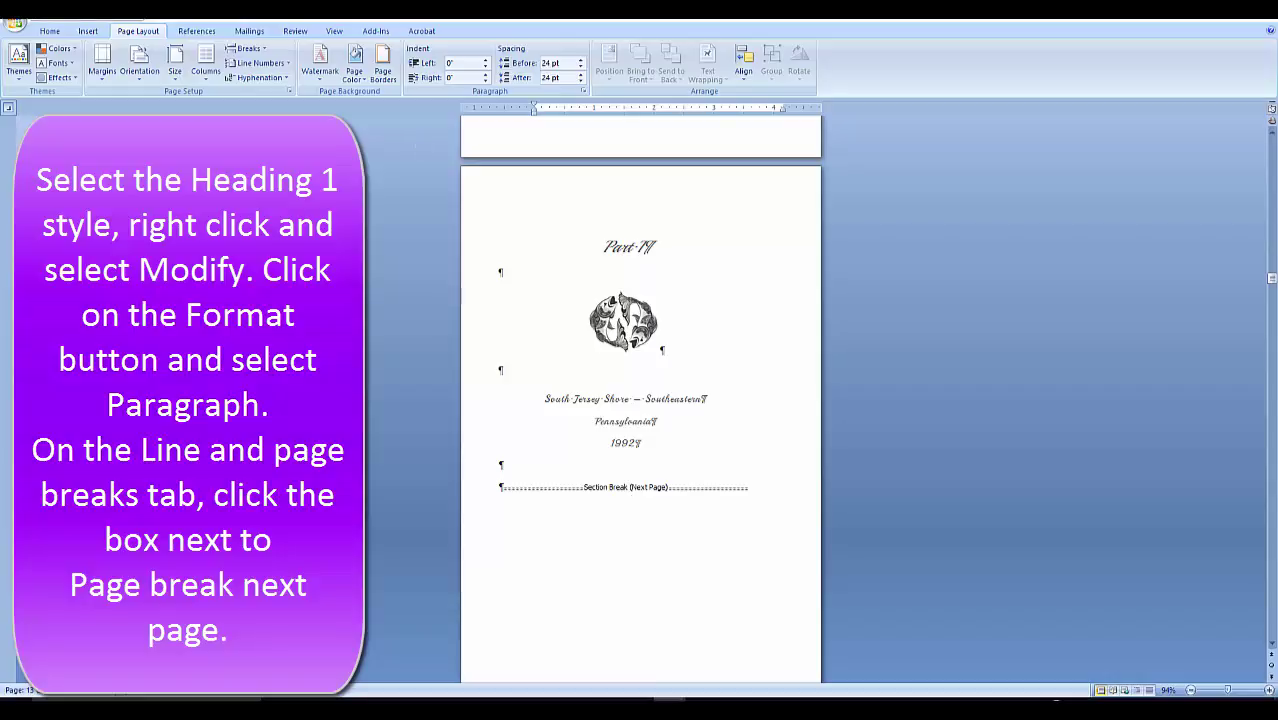
left_click(48, 31)
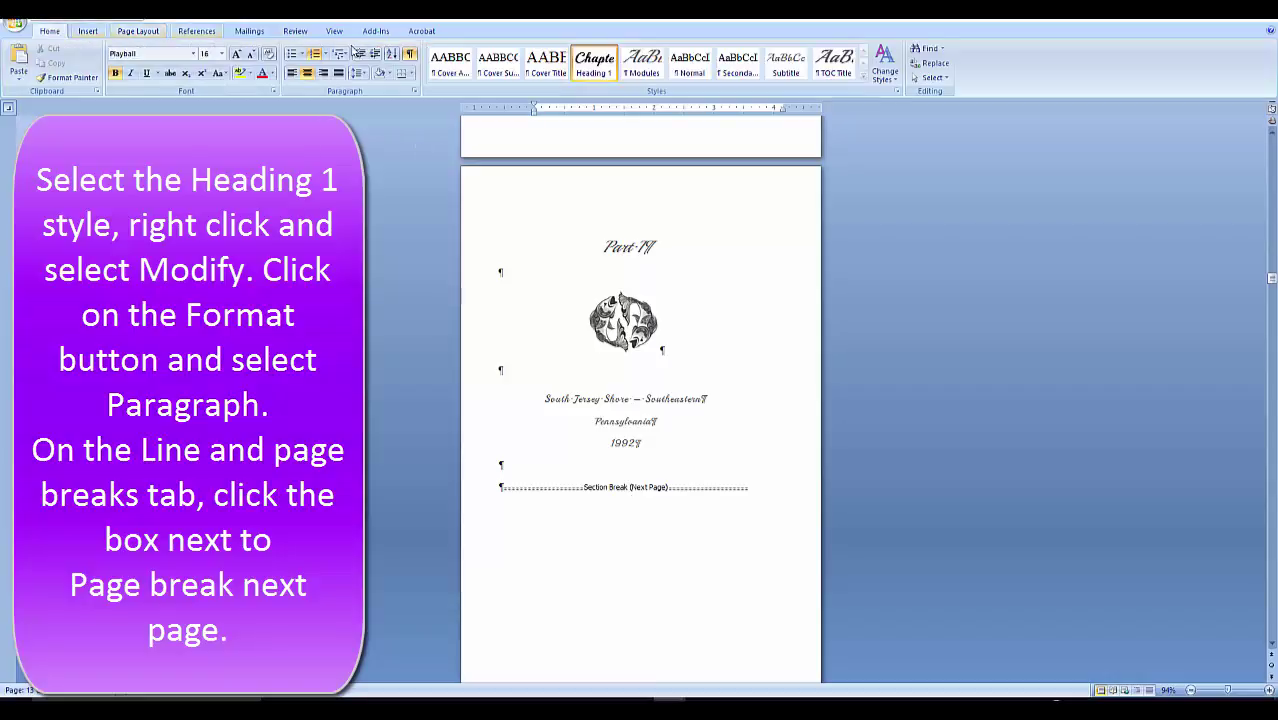
left_click(409, 53)
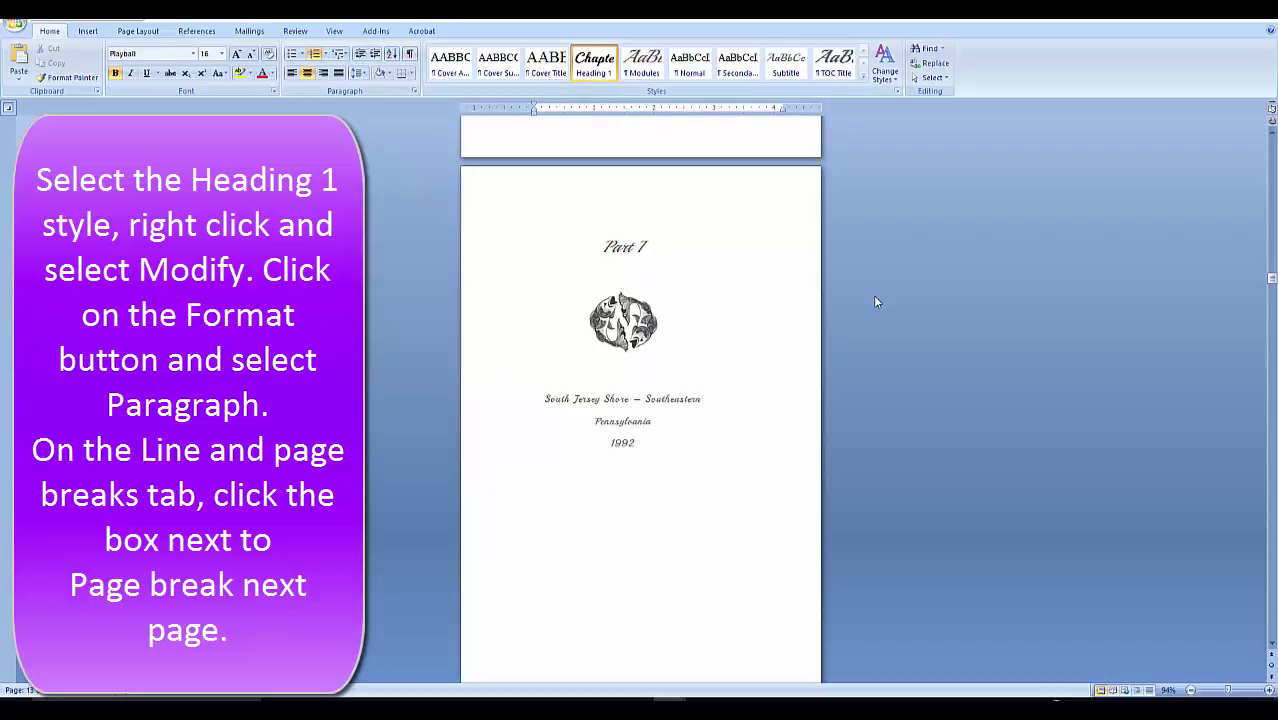